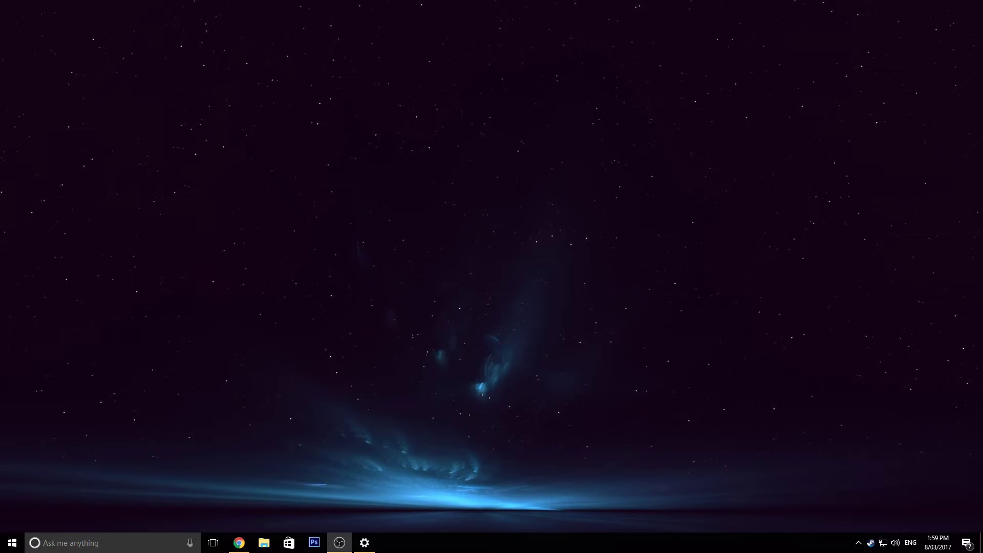
Bring up the GeForce Experience share overlay over the desktop with Alt+Z.
{"action": "key", "text": "alt+z"}
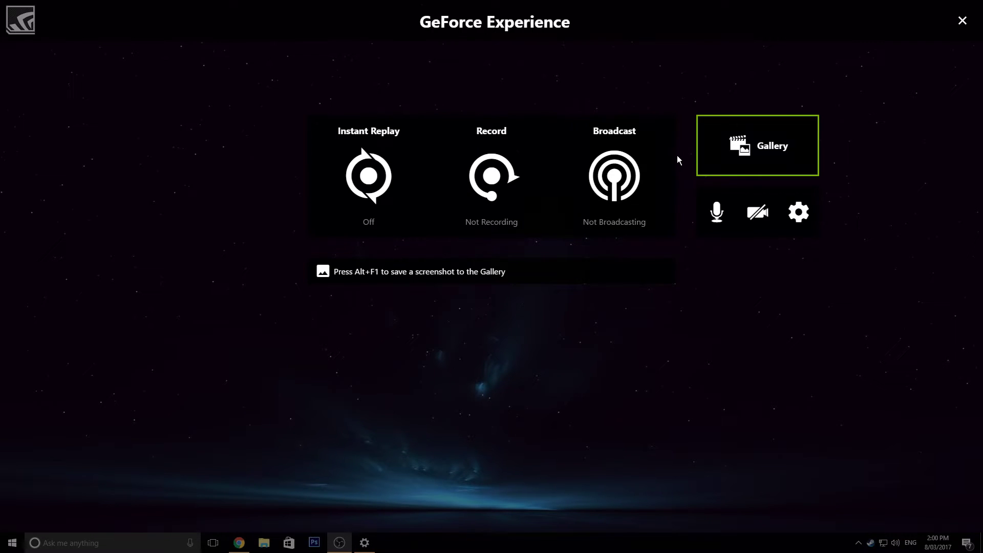
Turn Instant Replay on from its options menu.
{"action": "left_click", "coordinate": [730, 220]}
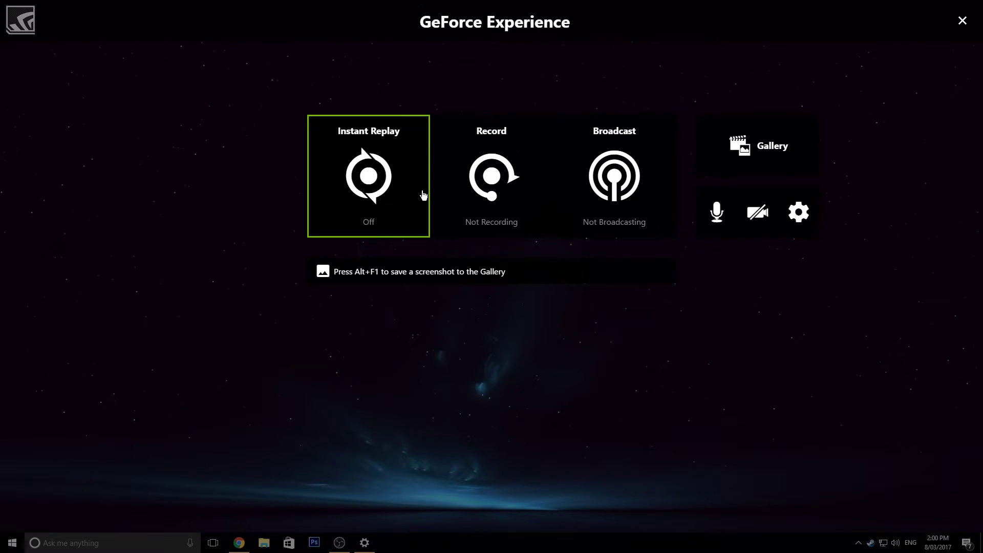
{"action": "left_click", "coordinate": [387, 200]}
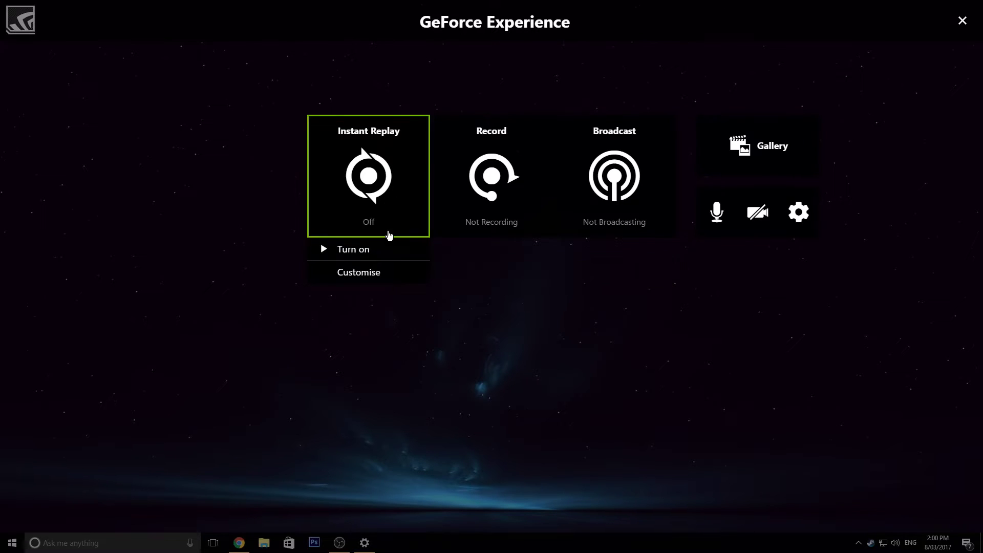
{"action": "left_click", "coordinate": [373, 255]}
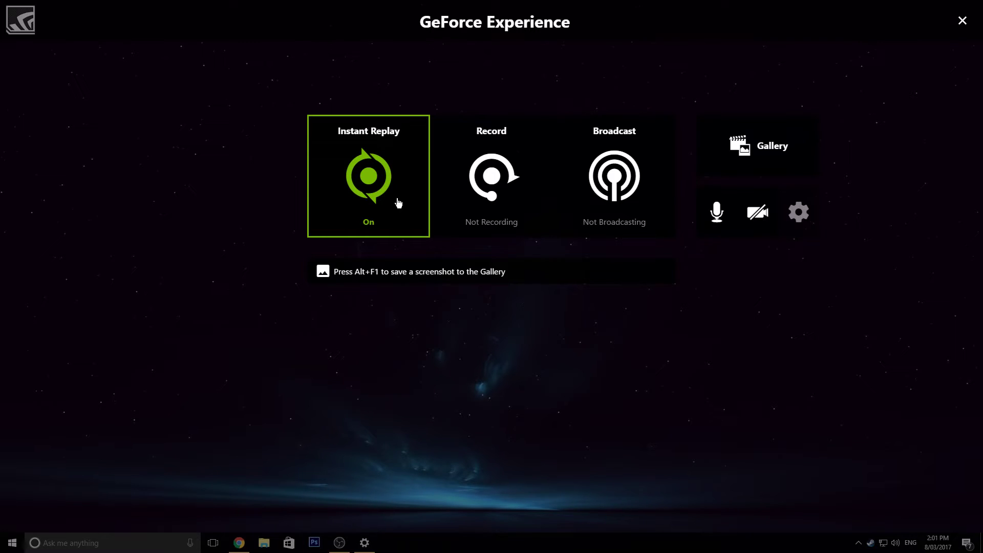
Attempt to customise the running Instant Replay, then switch it off.
{"action": "left_click", "coordinate": [398, 203]}
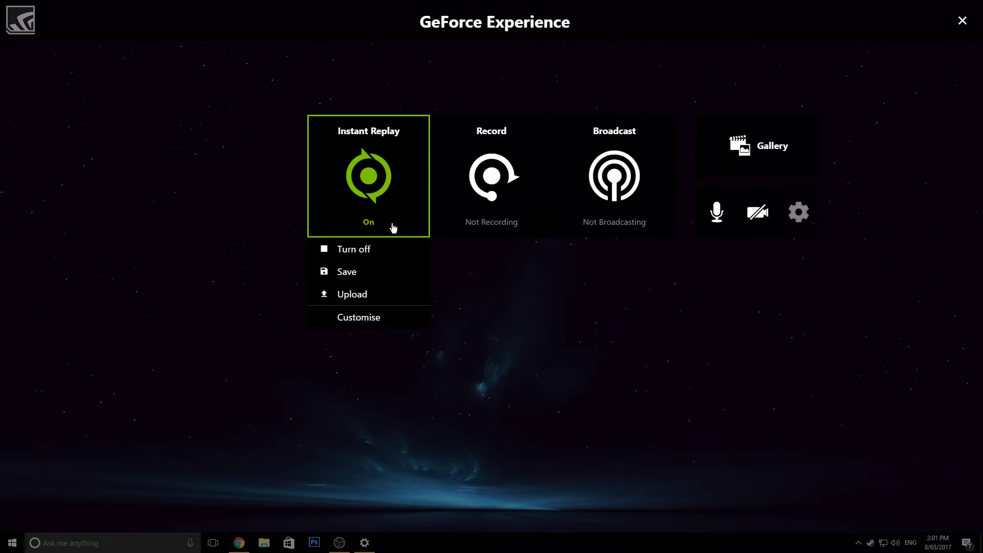
{"action": "left_click", "coordinate": [369, 320]}
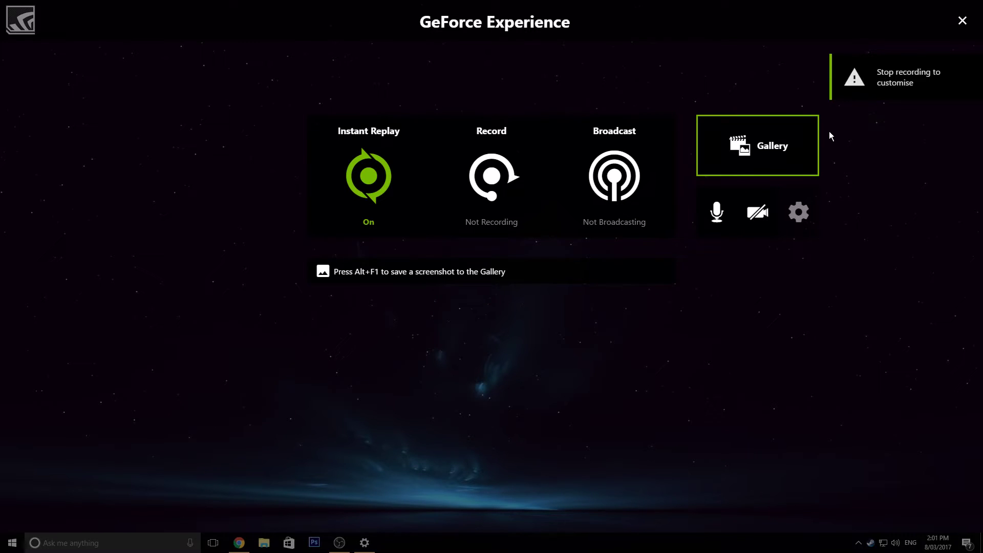
{"action": "left_click", "coordinate": [368, 211]}
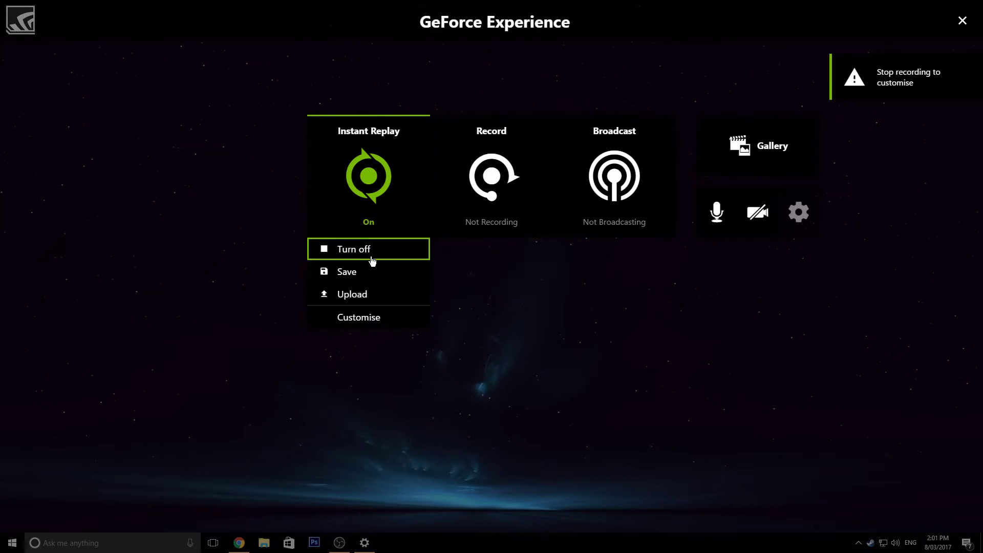
{"action": "left_click", "coordinate": [371, 252]}
In Instant Replay customise settings, settle the replay length at 10.0 minutes (6GB).
{"action": "left_click", "coordinate": [377, 228]}
{"action": "left_click", "coordinate": [385, 274]}
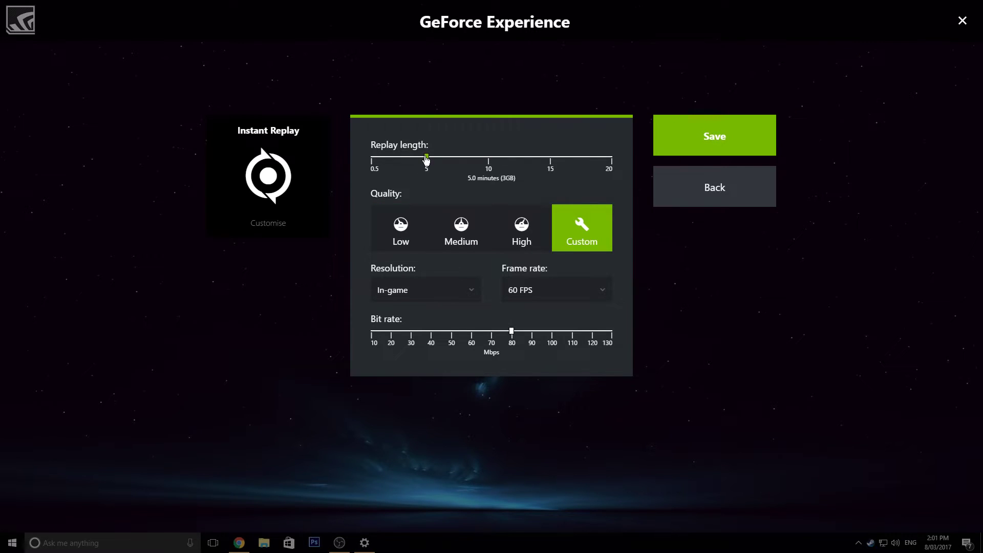
{"action": "left_click_drag", "start_coordinate": [430, 160], "coordinate": [490, 159]}
{"action": "left_click_drag", "start_coordinate": [489, 163], "coordinate": [391, 161]}
{"action": "left_click_drag", "start_coordinate": [389, 161], "coordinate": [465, 162]}
{"action": "left_click_drag", "start_coordinate": [427, 160], "coordinate": [491, 162]}
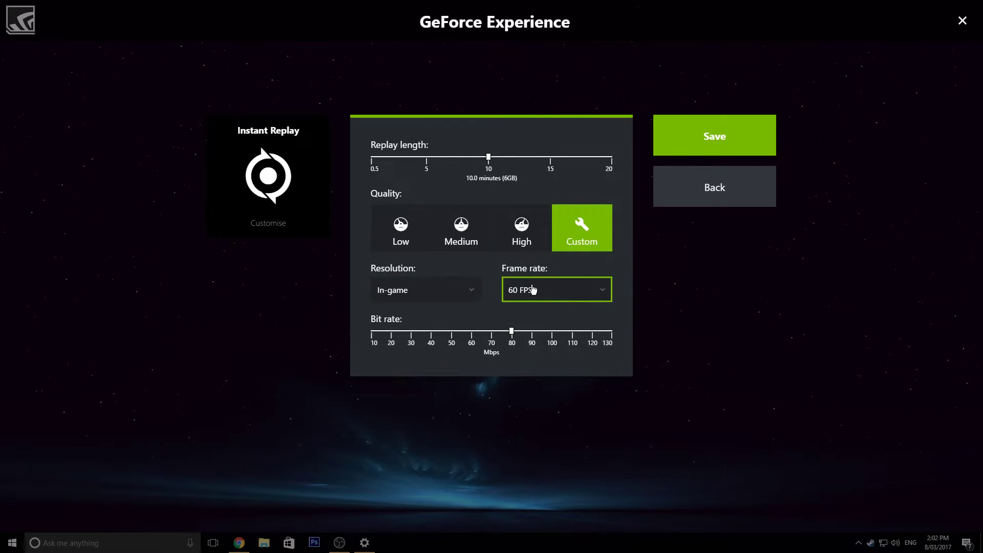
After trying the High and Low presets, use Custom quality at a 70 Mbps bit rate.
{"action": "left_click", "coordinate": [530, 245]}
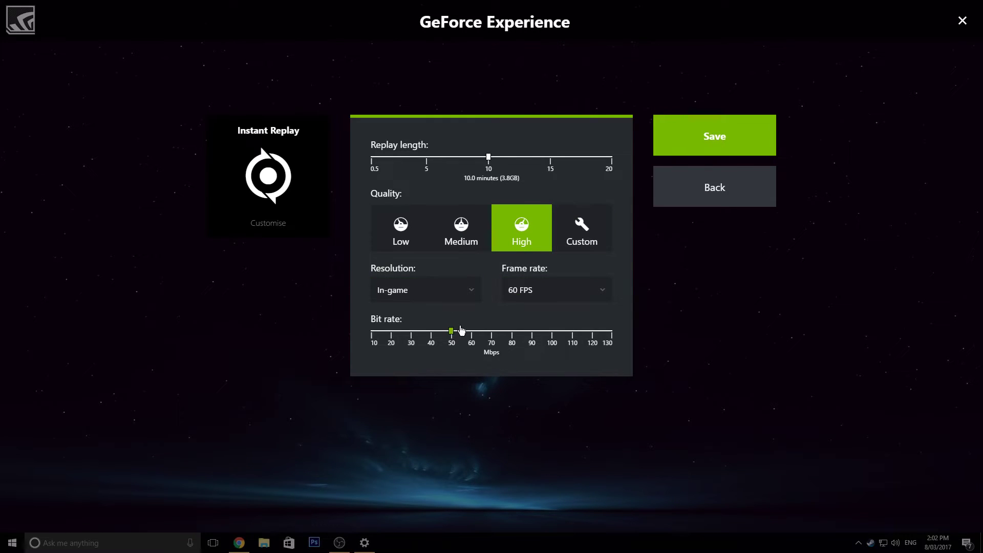
{"action": "left_click", "coordinate": [413, 239]}
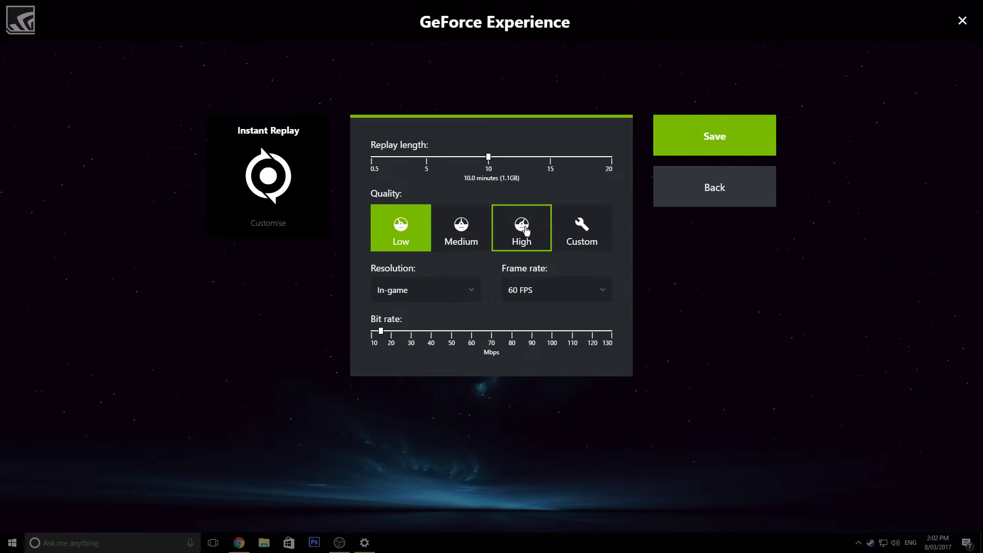
{"action": "left_click", "coordinate": [580, 228]}
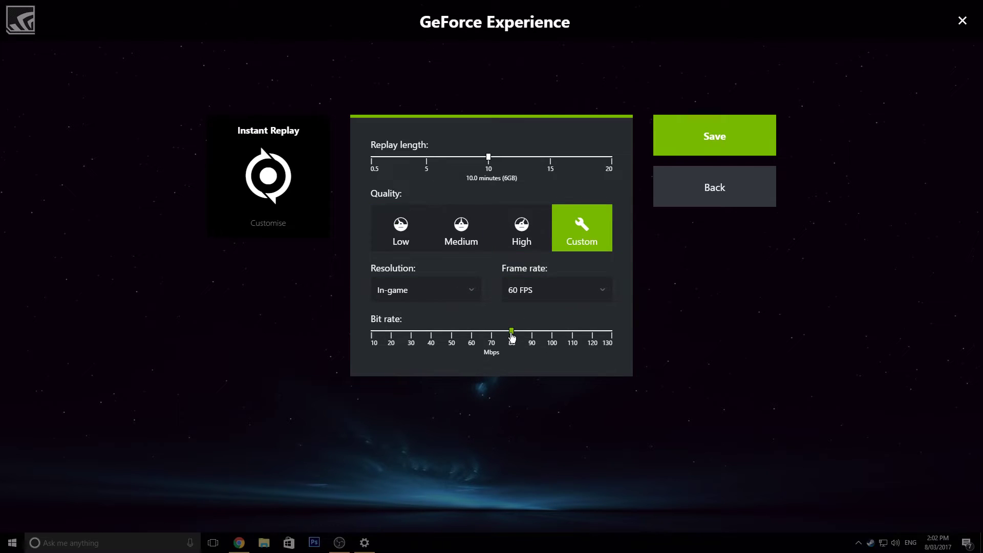
{"action": "left_click_drag", "start_coordinate": [512, 334], "coordinate": [491, 337]}
{"action": "left_click_drag", "start_coordinate": [491, 329], "coordinate": [511, 332]}
{"action": "left_click_drag", "start_coordinate": [516, 334], "coordinate": [496, 338]}
{"action": "mouse_move", "coordinate": [495, 336]}
{"action": "left_mouse_down"}
{"action": "mouse_move", "coordinate": [513, 336]}
{"action": "mouse_move", "coordinate": [483, 333]}
{"action": "mouse_move", "coordinate": [493, 330]}
{"action": "left_mouse_up"}
Keep In-game resolution and 60 FPS, then save the Instant Replay settings.
{"action": "left_click", "coordinate": [473, 292]}
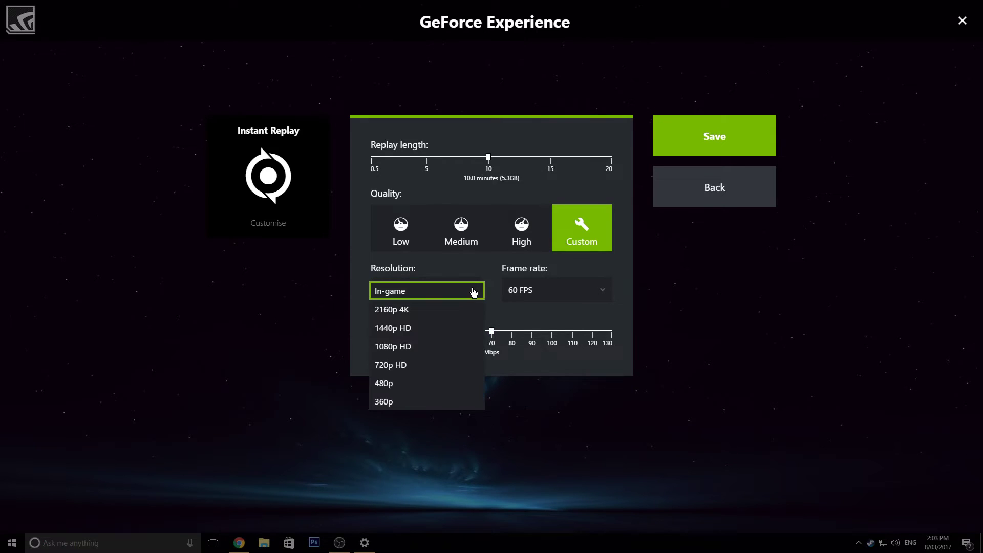
{"action": "left_click", "coordinate": [416, 292]}
{"action": "left_click", "coordinate": [548, 290]}
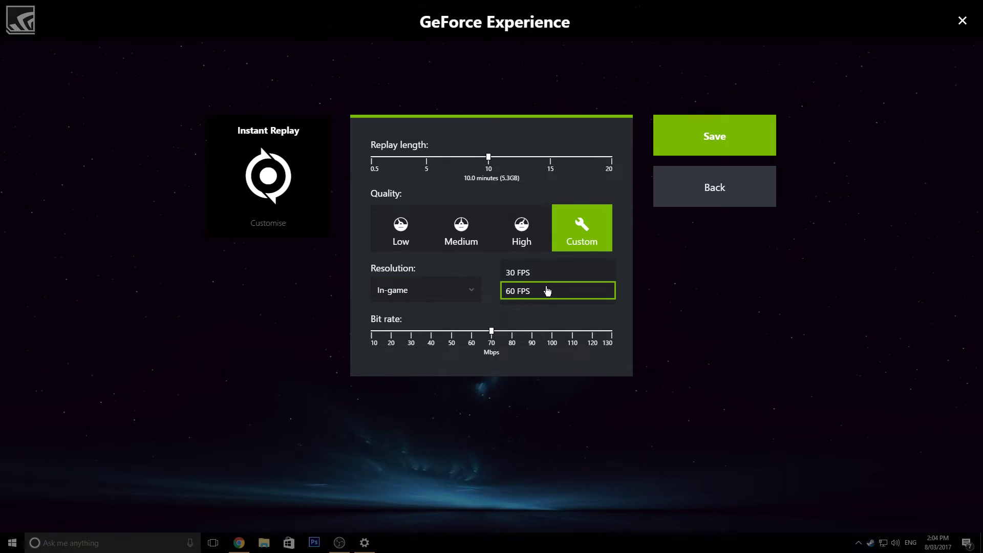
{"action": "left_click", "coordinate": [546, 290]}
{"action": "left_click", "coordinate": [546, 290]}
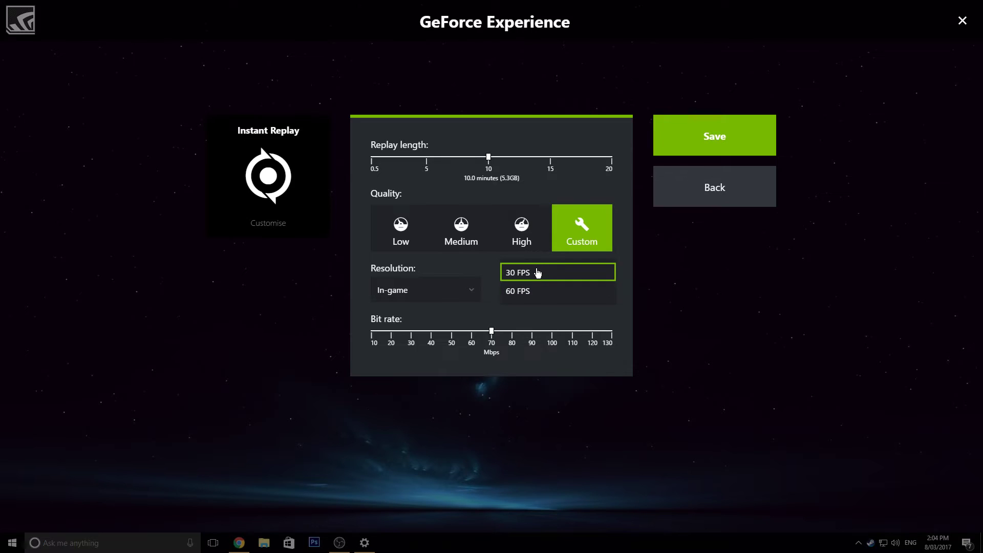
{"action": "left_click", "coordinate": [538, 273]}
{"action": "left_click", "coordinate": [523, 296]}
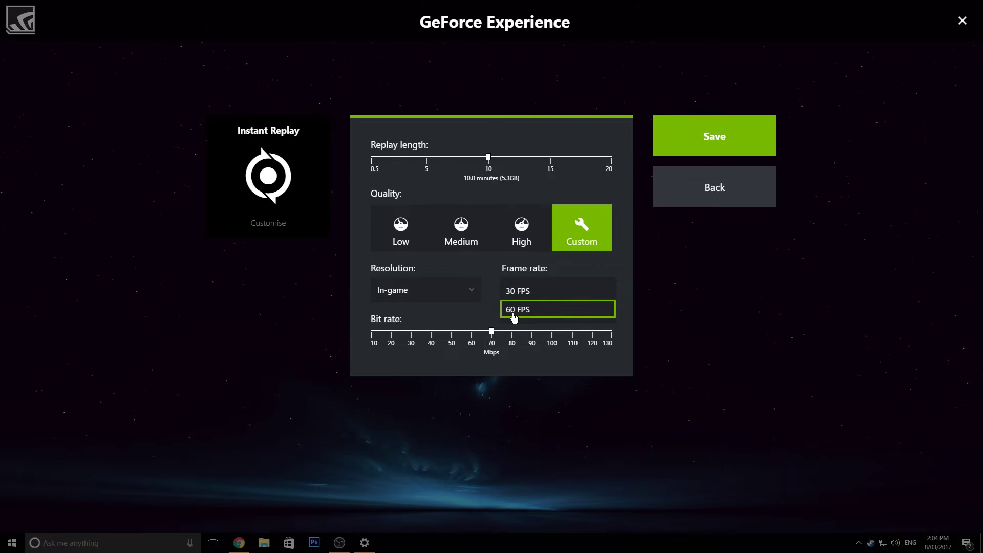
{"action": "left_click", "coordinate": [527, 295]}
{"action": "left_click", "coordinate": [527, 296]}
{"action": "left_click", "coordinate": [523, 309]}
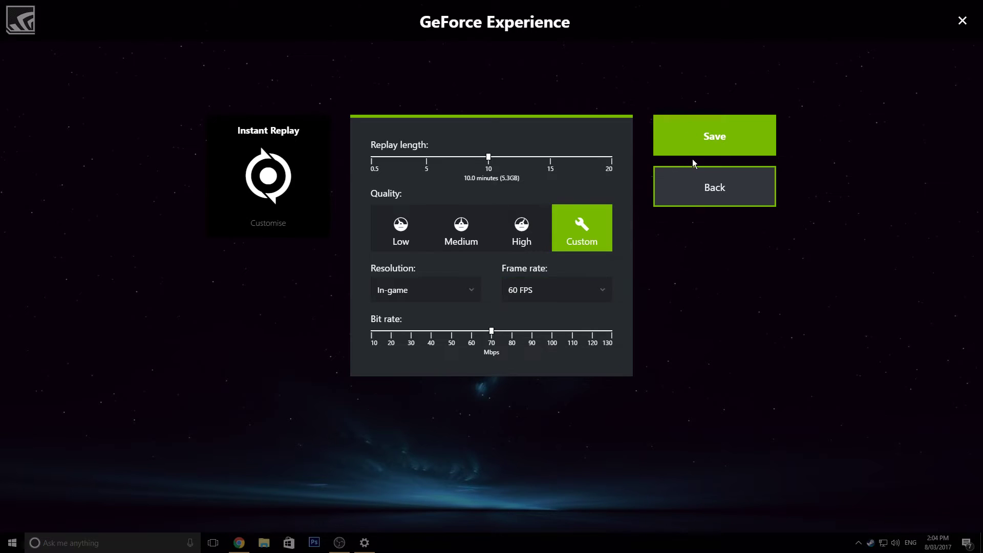
{"action": "left_click", "coordinate": [709, 143]}
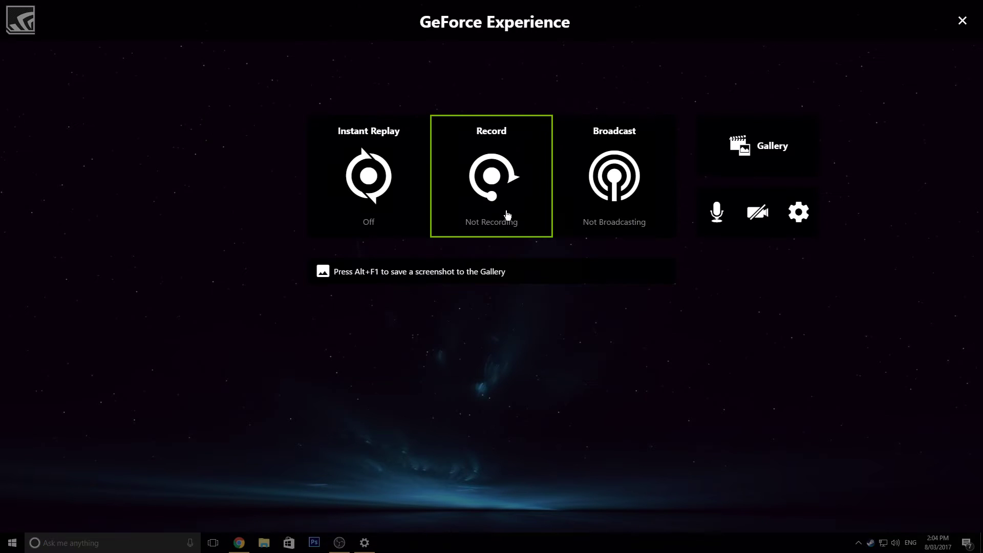
Save the Record settings at Custom quality, In-game resolution, 60 FPS and 70 Mbps.
{"action": "left_click", "coordinate": [493, 191]}
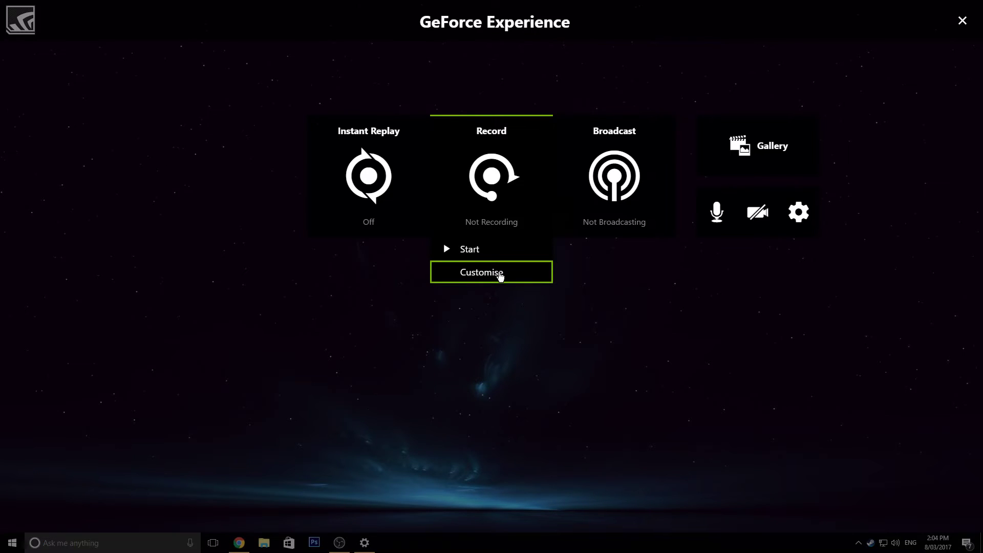
{"action": "left_click", "coordinate": [500, 274]}
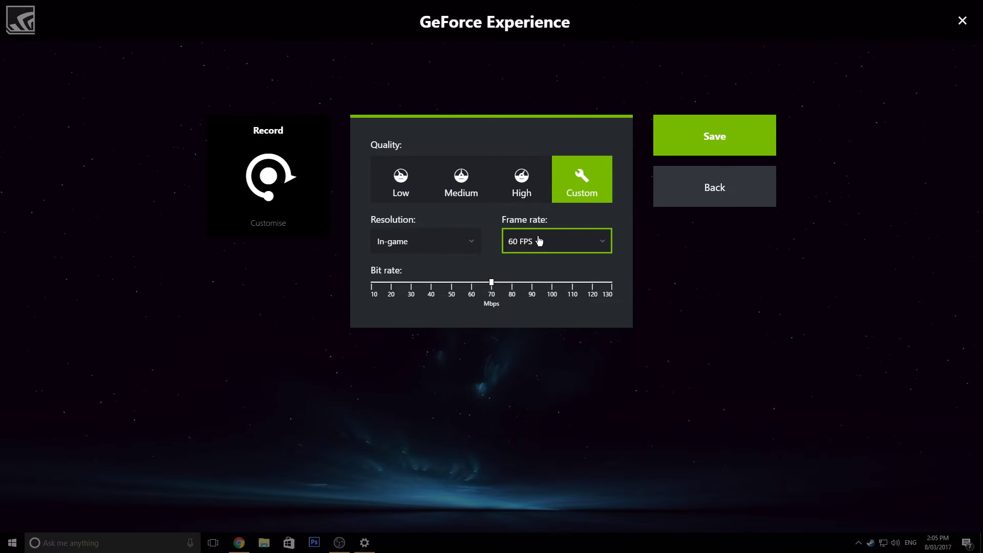
{"action": "left_click", "coordinate": [697, 139]}
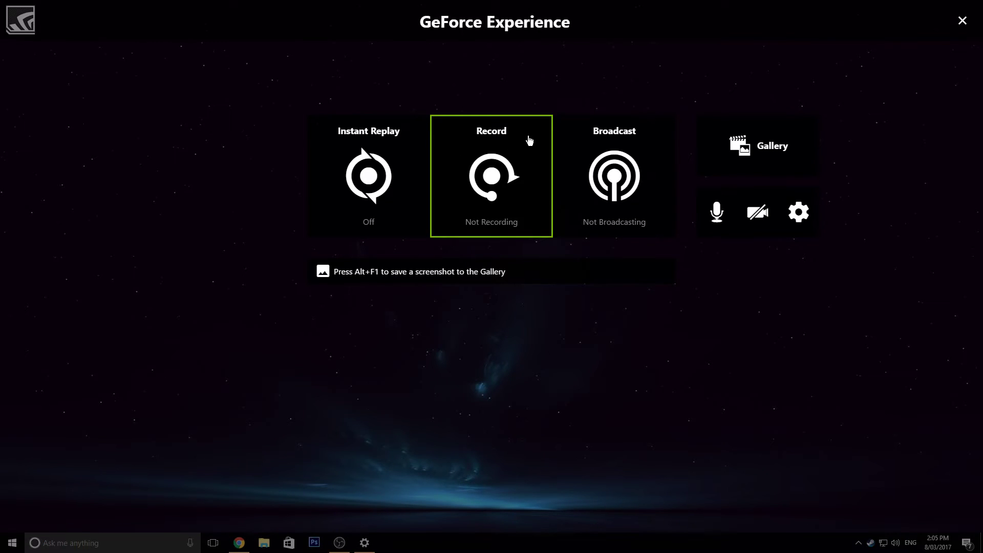
Show the Broadcast microphone modes: Push-to-talk, Always on and Off.
{"action": "left_click", "coordinate": [510, 155]}
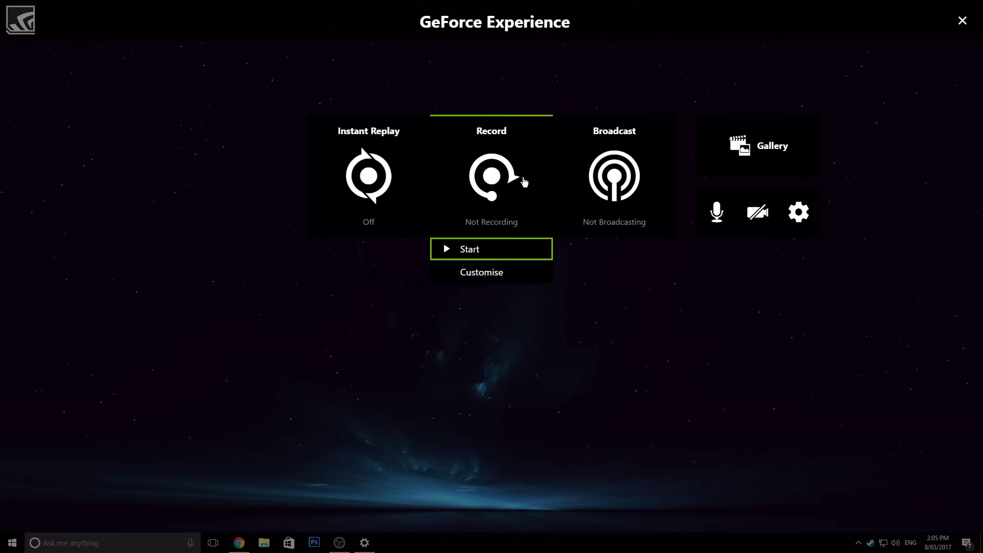
{"action": "left_click", "coordinate": [638, 161]}
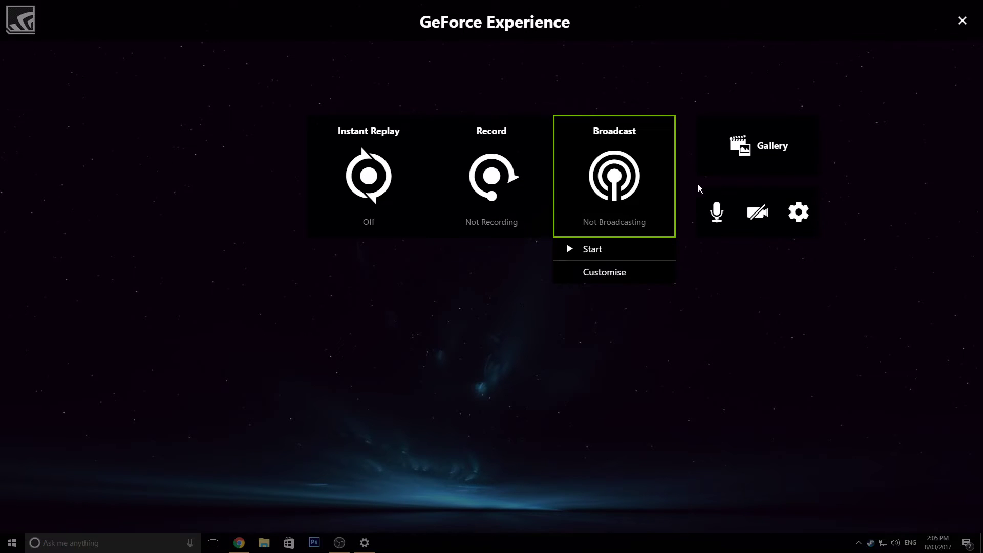
{"action": "left_click", "coordinate": [712, 218]}
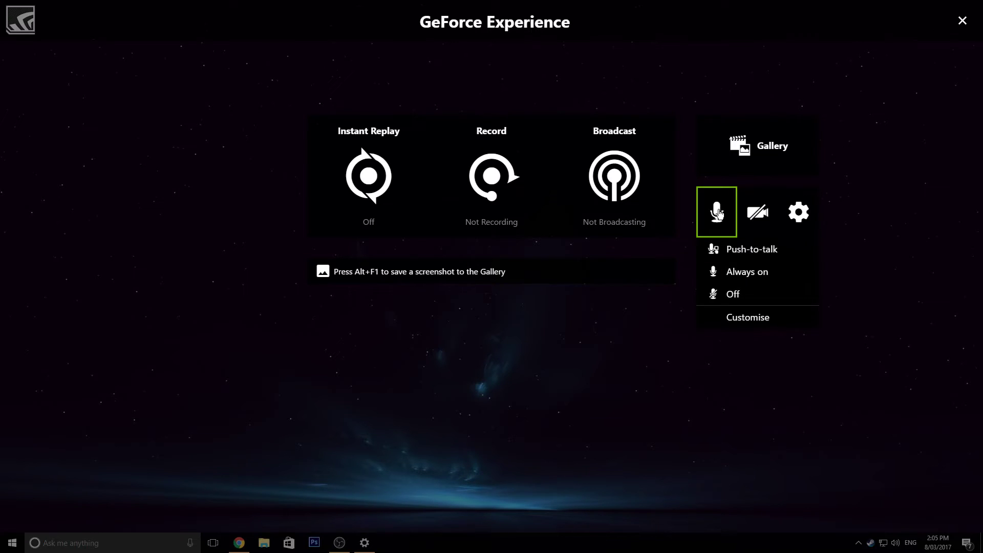
{"action": "left_click", "coordinate": [749, 229]}
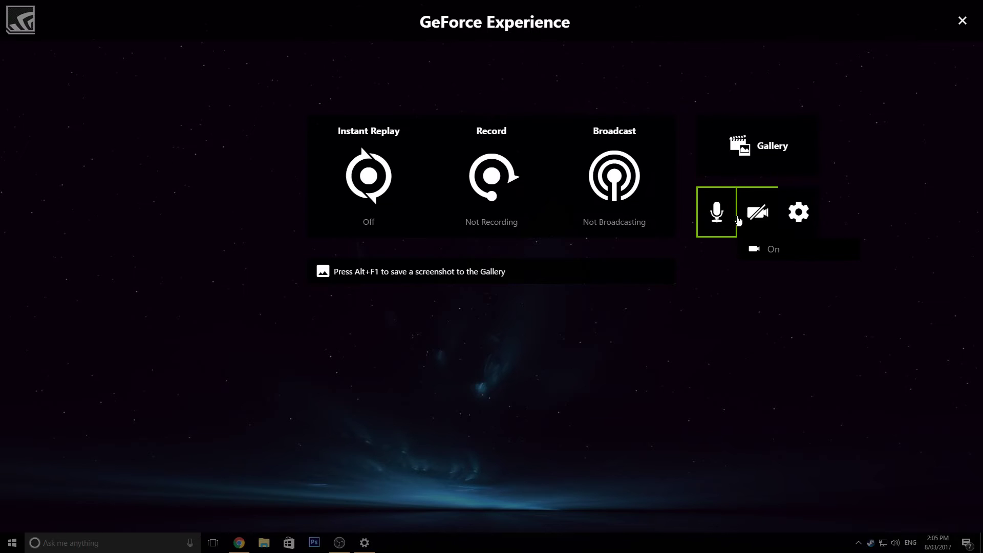
{"action": "left_click", "coordinate": [719, 222]}
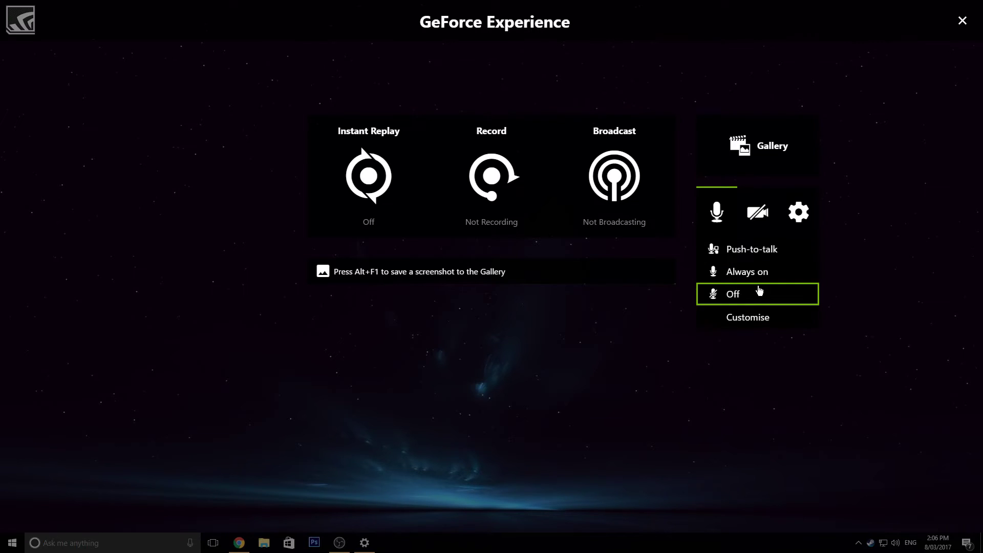
{"action": "left_click", "coordinate": [751, 317]}
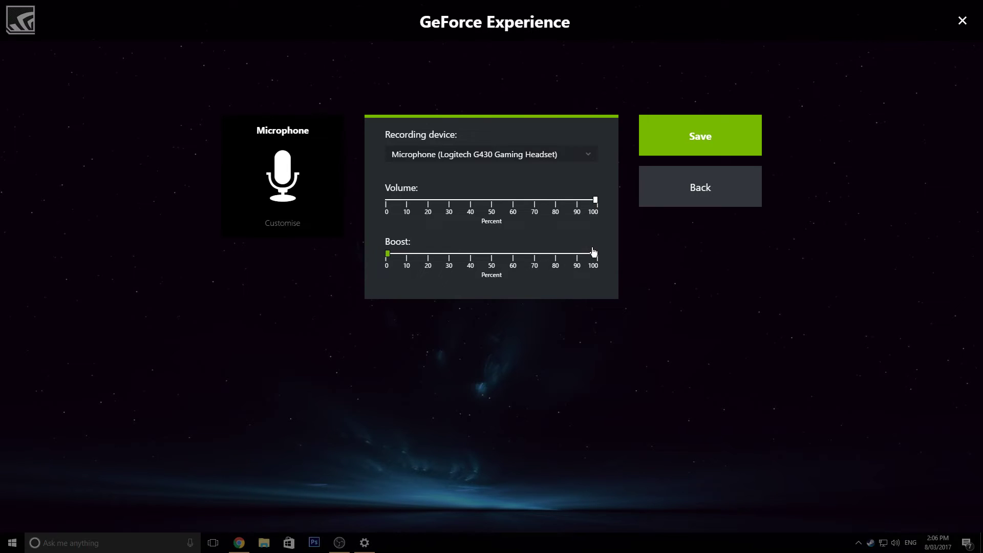
Set the RODE NT-USB, not the Logitech G430, as microphone at about 65% volume and save.
{"action": "left_click", "coordinate": [590, 160]}
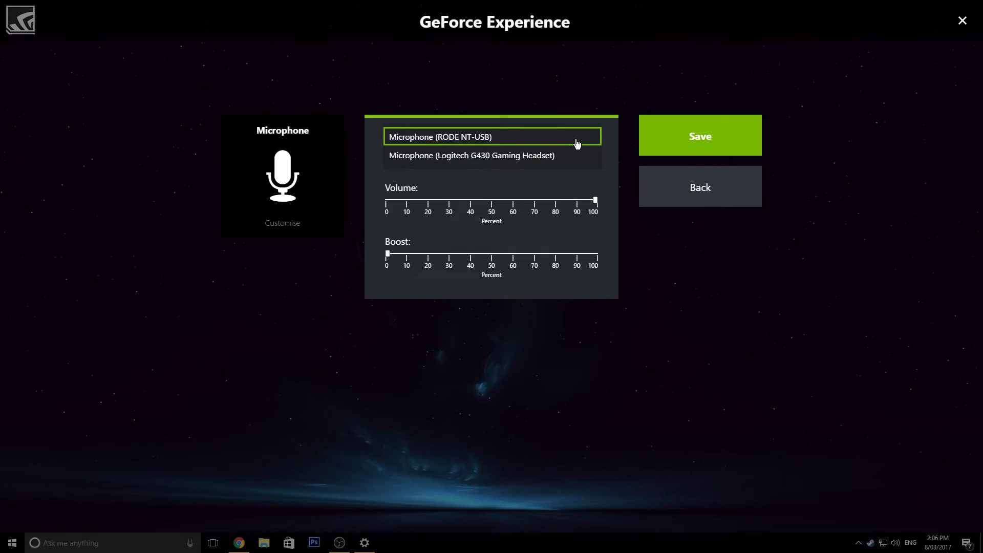
{"action": "left_click", "coordinate": [576, 140]}
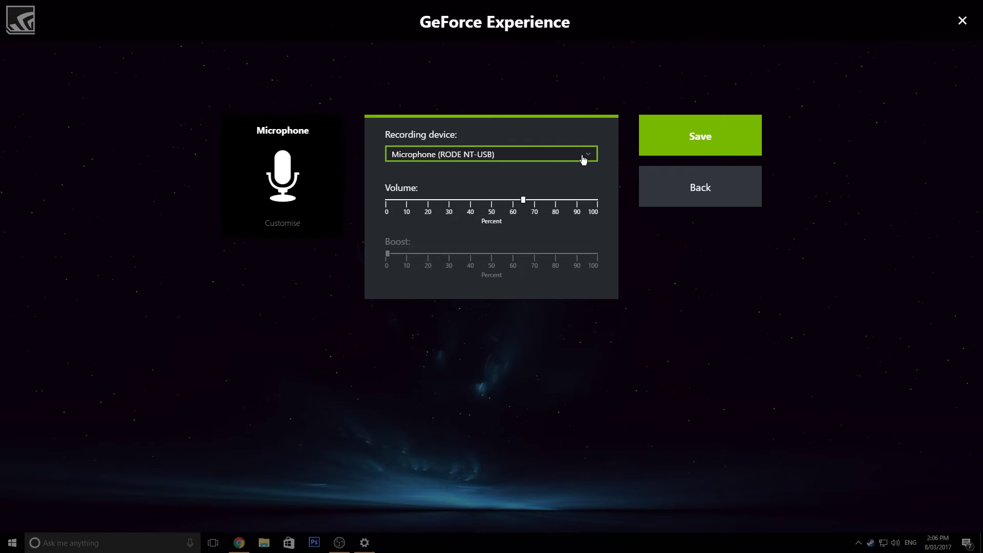
{"action": "left_click", "coordinate": [584, 160]}
{"action": "left_click", "coordinate": [477, 176]}
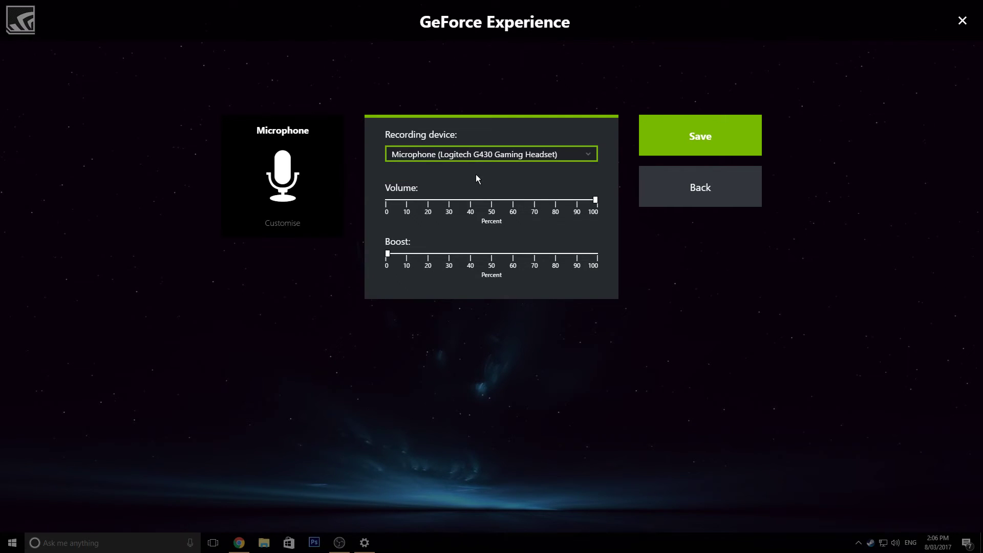
{"action": "left_click", "coordinate": [527, 156]}
{"action": "left_click", "coordinate": [487, 137]}
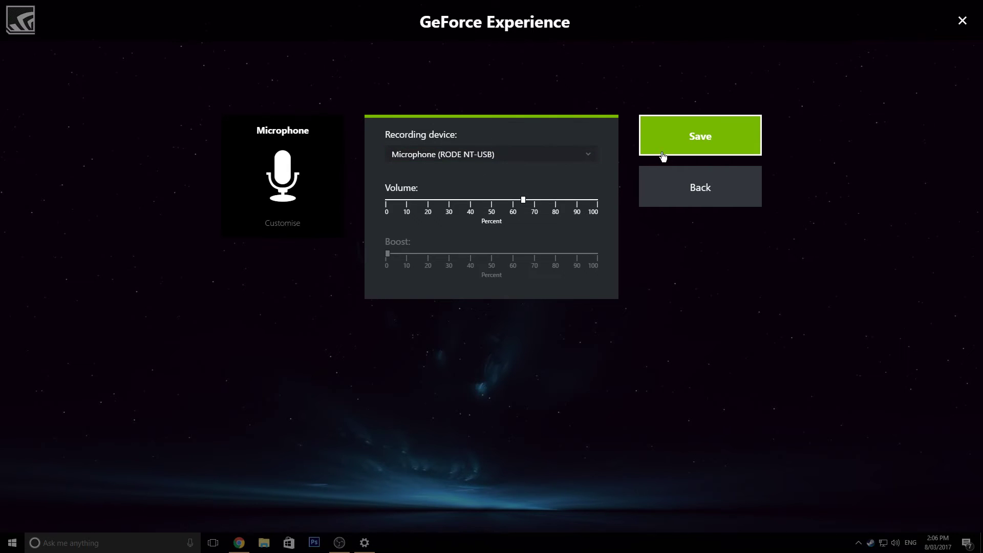
{"action": "left_click", "coordinate": [680, 142]}
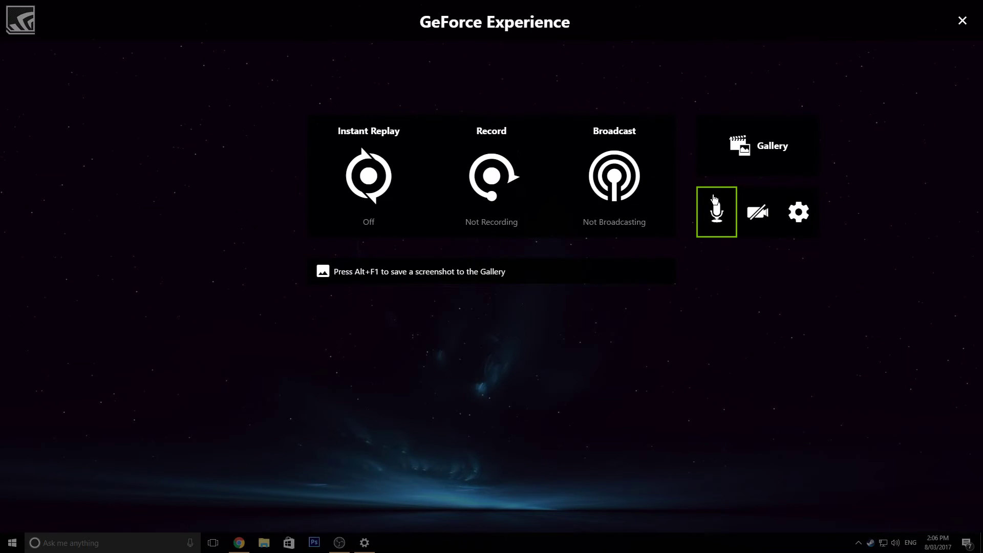
Check the empty Gallery, then go back and glance at the webcam option.
{"action": "left_click", "coordinate": [773, 145]}
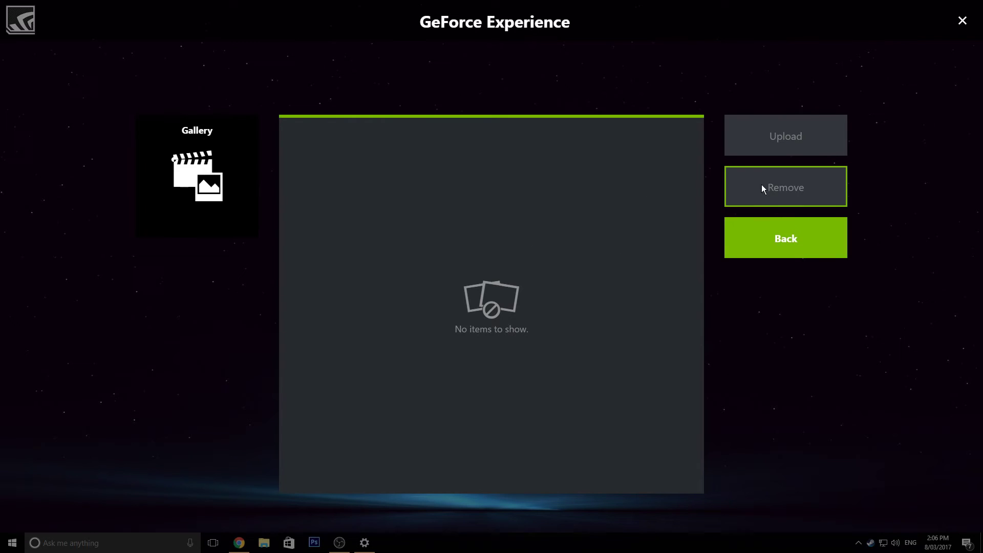
{"action": "left_click", "coordinate": [799, 244]}
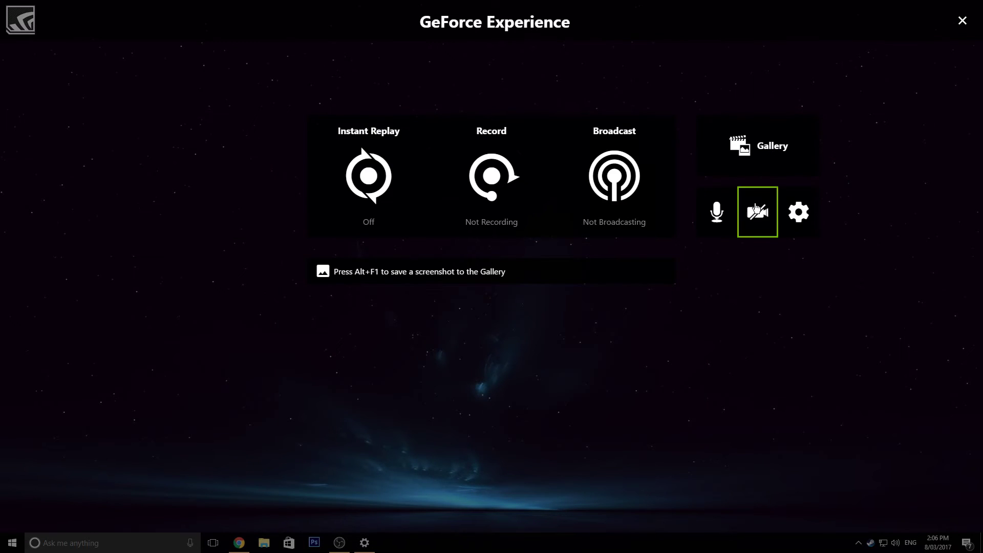
{"action": "left_click", "coordinate": [760, 233]}
{"action": "left_click", "coordinate": [760, 230]}
{"action": "left_click", "coordinate": [758, 213]}
Leave the webcam off after checking its flyout, and go to the overlay Settings home.
{"action": "left_click", "coordinate": [759, 210]}
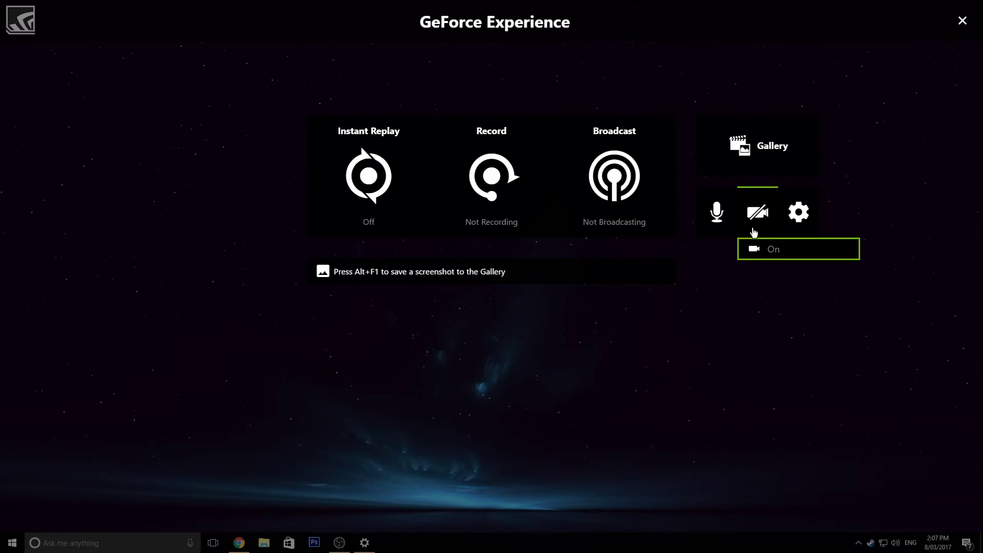
{"action": "left_click", "coordinate": [758, 220]}
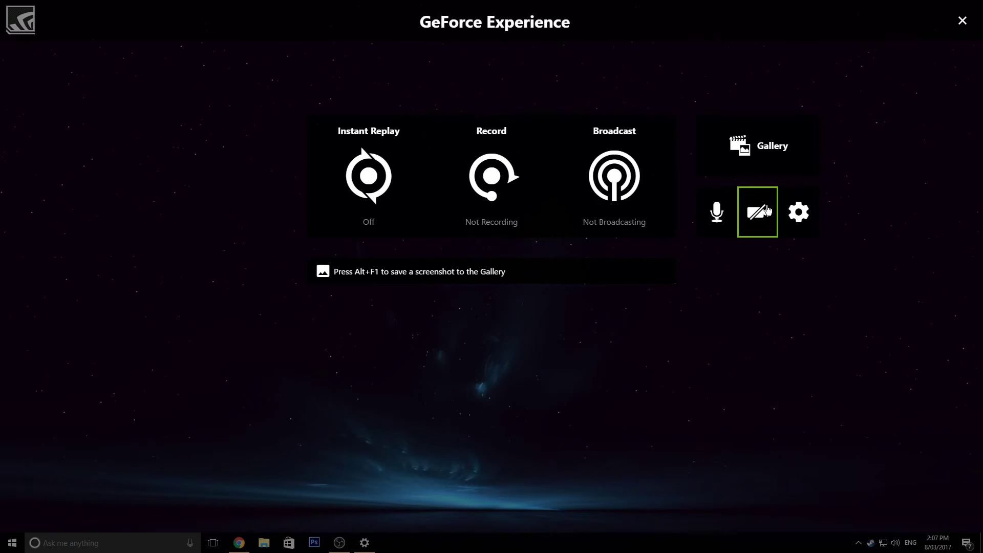
{"action": "left_click", "coordinate": [762, 226]}
{"action": "left_click", "coordinate": [762, 225]}
{"action": "left_click", "coordinate": [757, 214]}
{"action": "left_click", "coordinate": [770, 250]}
{"action": "left_click", "coordinate": [764, 217]}
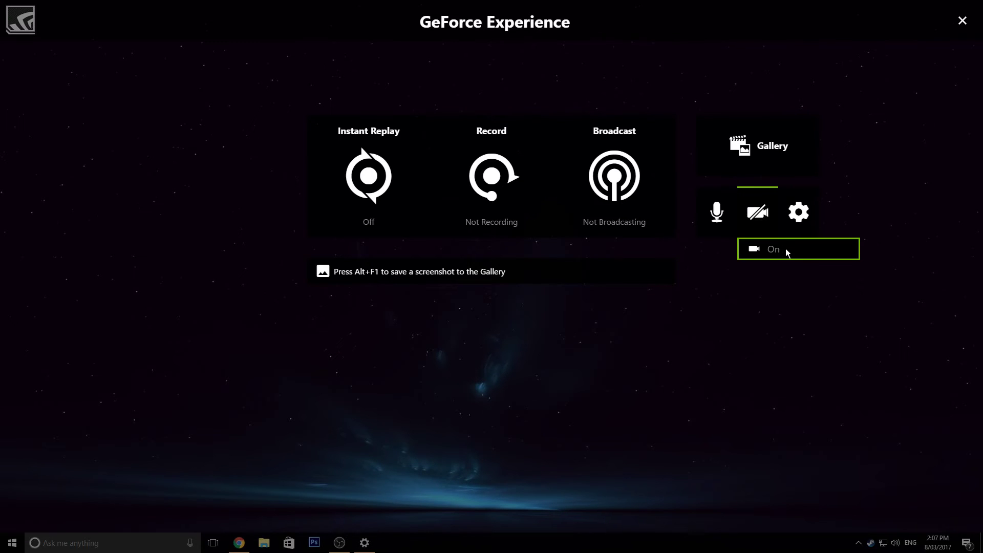
{"action": "left_click", "coordinate": [786, 247]}
{"action": "left_click", "coordinate": [765, 216]}
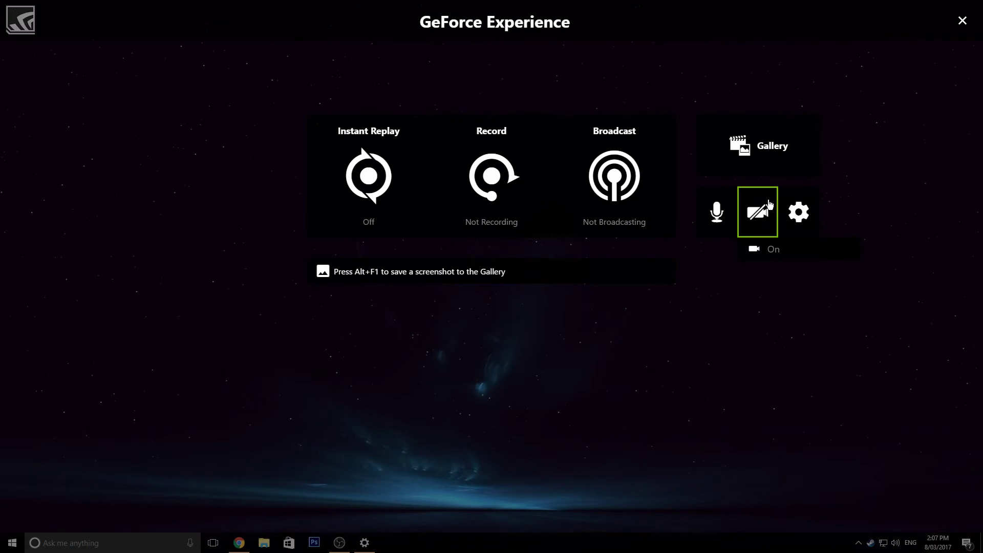
{"action": "left_click", "coordinate": [800, 213]}
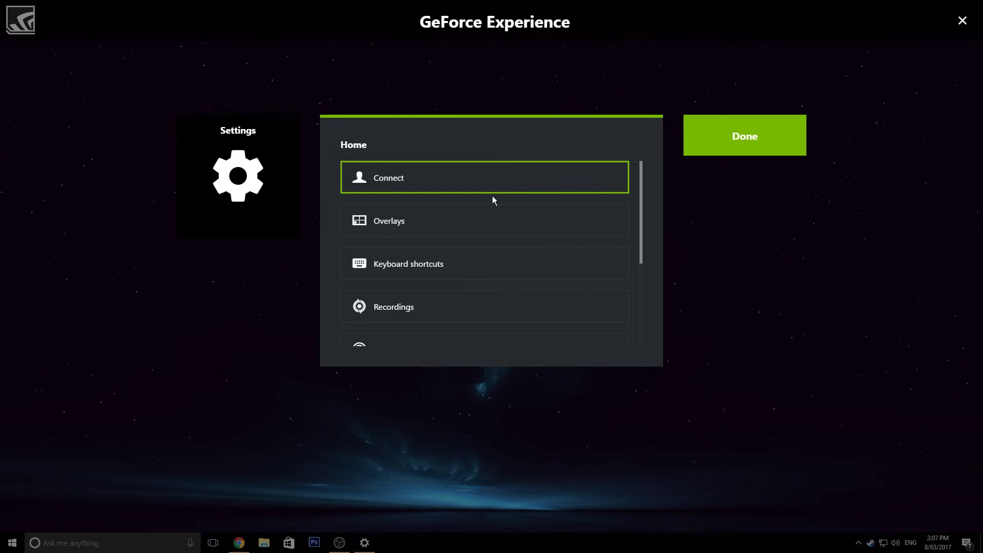
In Overlays settings, select the Viewers overlay and place it top-right.
{"action": "scroll", "coordinate": [493, 196], "scroll_direction": "down", "scroll_amount": 1}
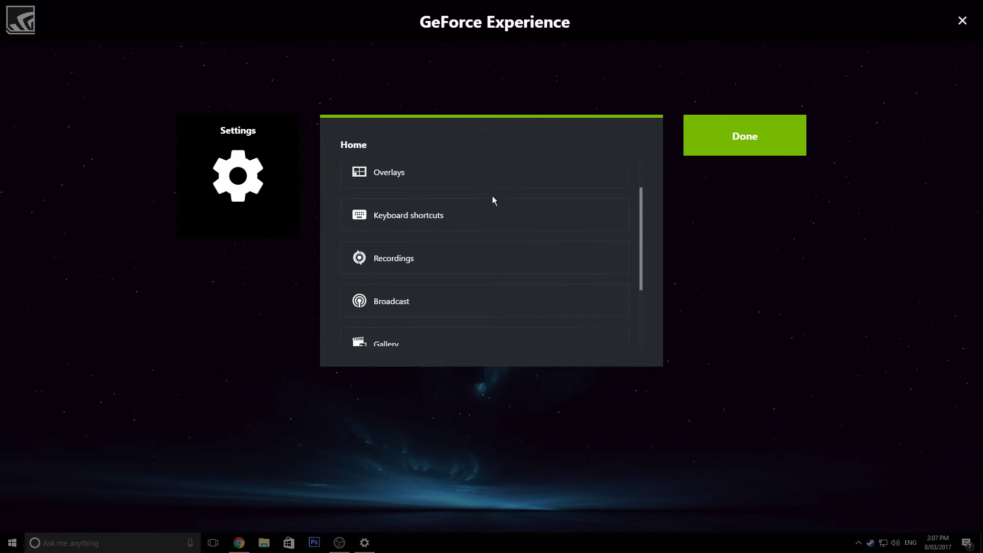
{"action": "left_click", "coordinate": [418, 183]}
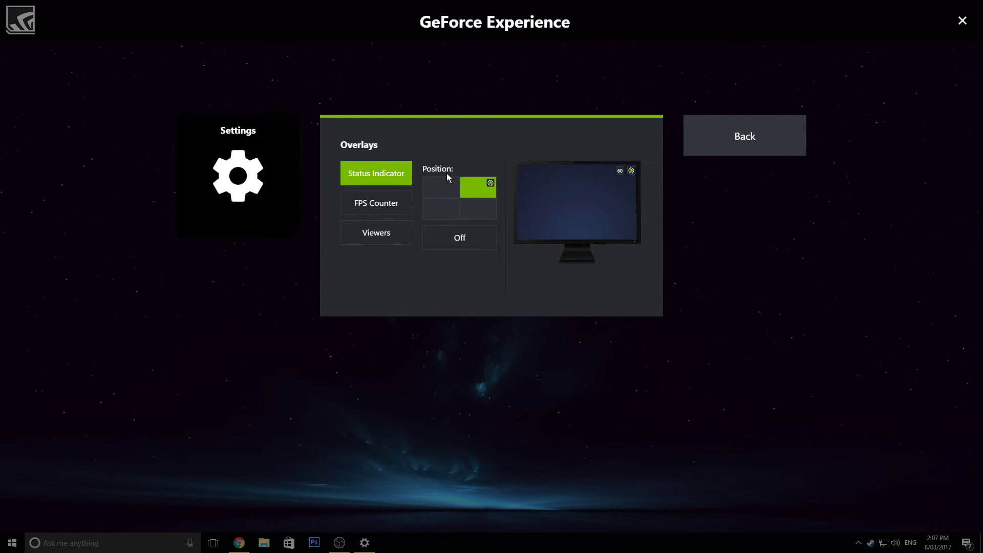
{"action": "left_click", "coordinate": [383, 203]}
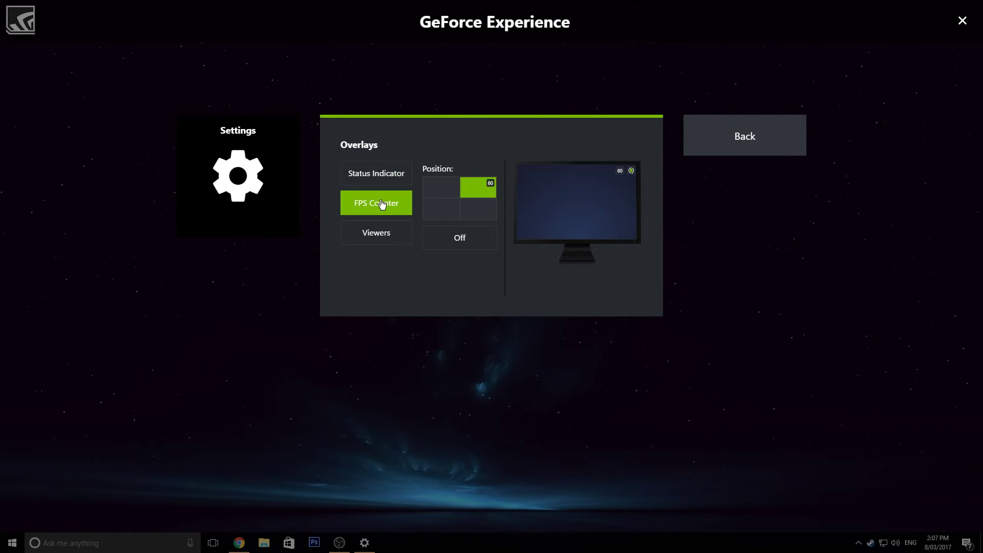
{"action": "left_click", "coordinate": [377, 237]}
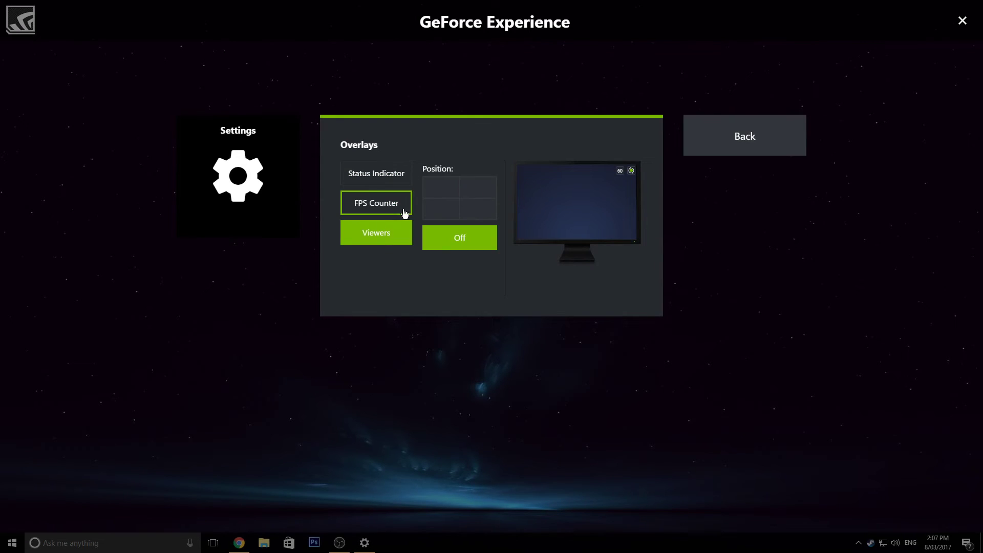
{"action": "left_click", "coordinate": [478, 185]}
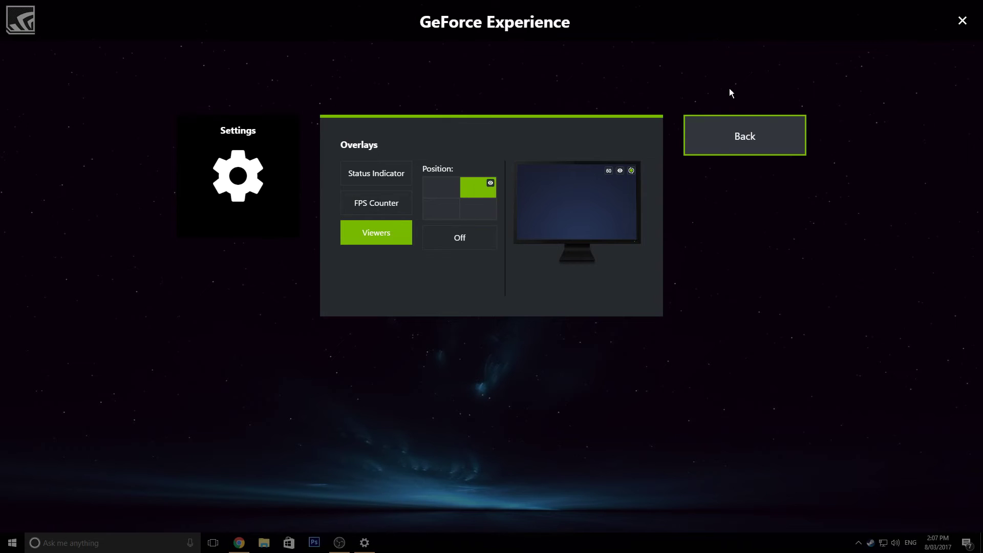
Try the Viewers count in other corners, settle on top-right, and exit settings.
{"action": "left_click", "coordinate": [440, 187]}
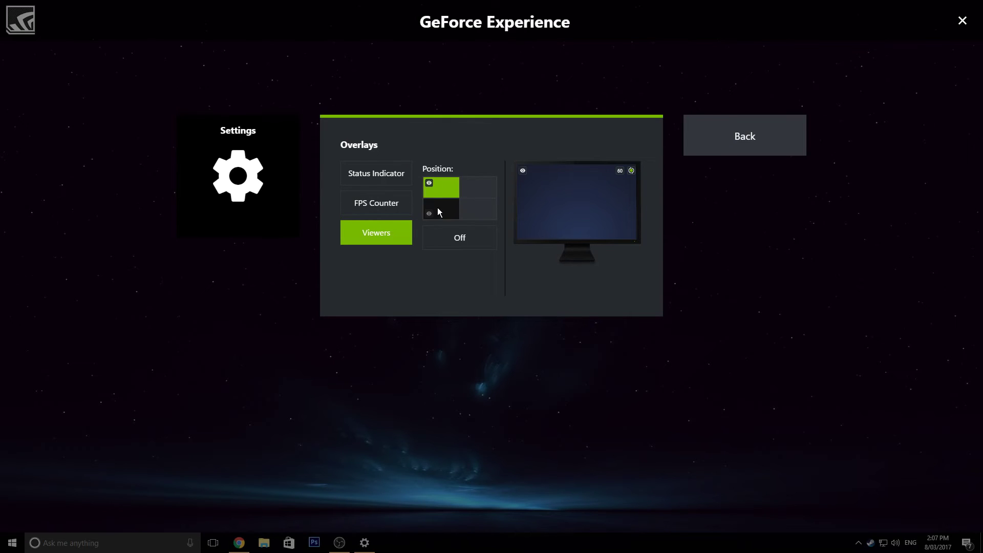
{"action": "left_click", "coordinate": [438, 208]}
{"action": "left_click", "coordinate": [478, 187]}
{"action": "left_click", "coordinate": [440, 187]}
{"action": "left_click", "coordinate": [439, 209]}
{"action": "left_click", "coordinate": [467, 212]}
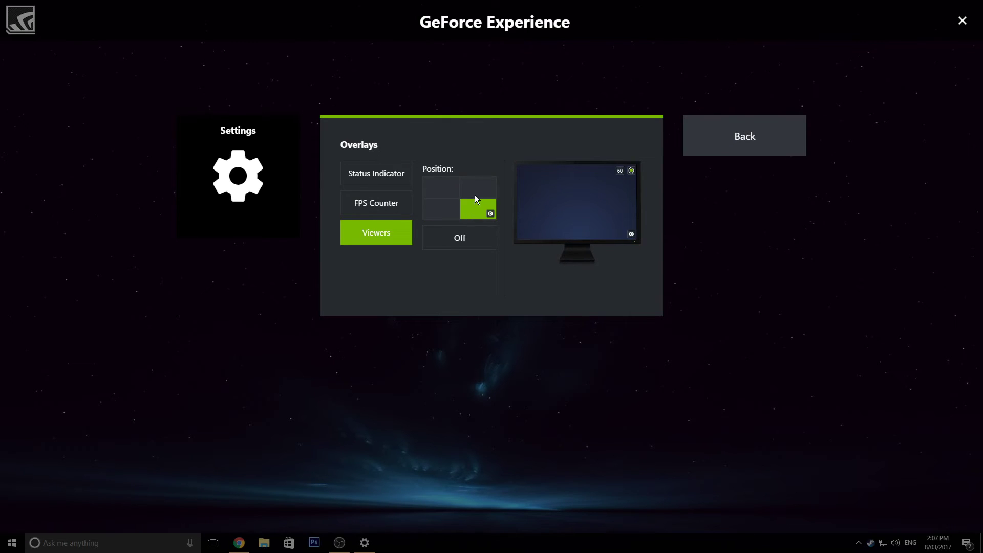
{"action": "left_click", "coordinate": [475, 192]}
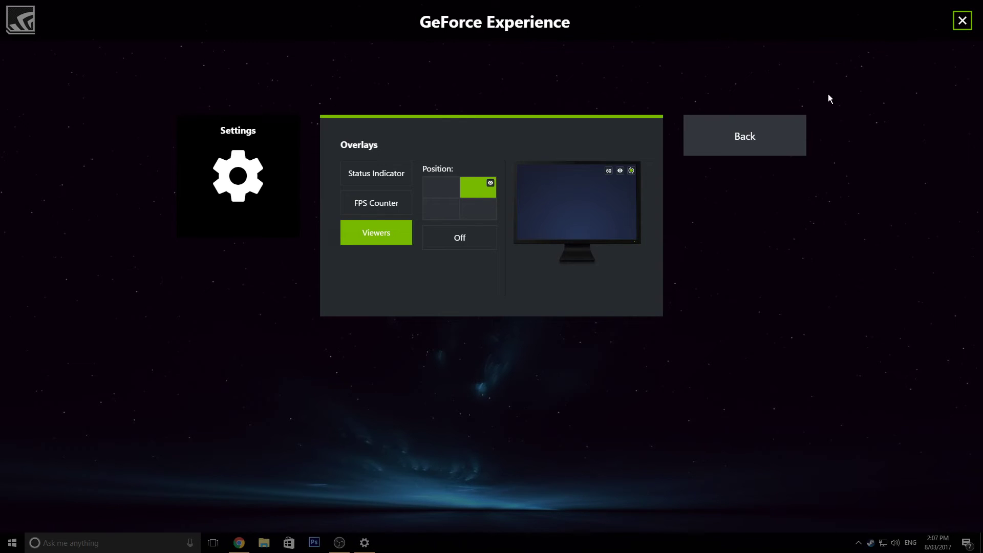
{"action": "left_click", "coordinate": [748, 135]}
{"action": "left_click", "coordinate": [749, 136]}
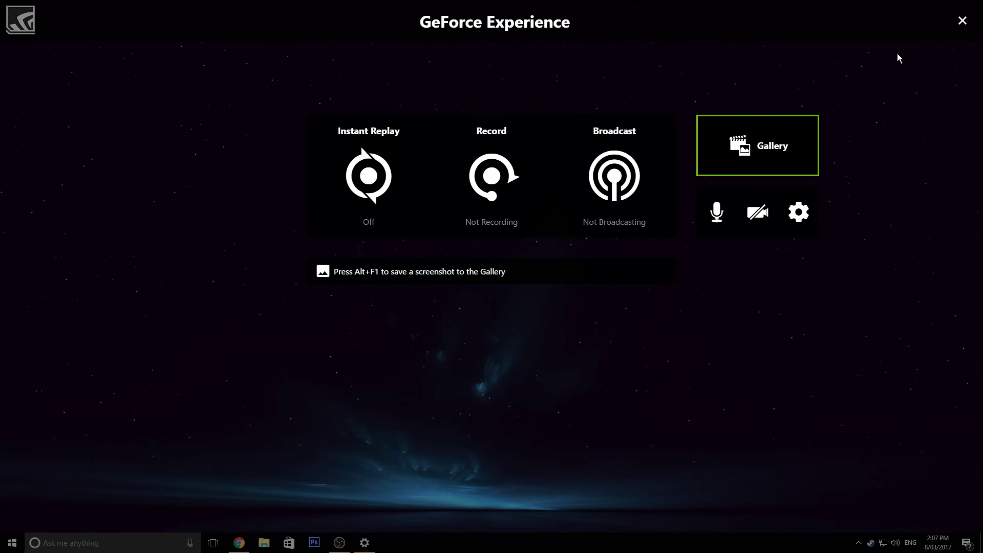
Reopen the overlay with Alt+Z, turn Instant Replay on, and confirm it in its options.
{"action": "left_click", "coordinate": [962, 21]}
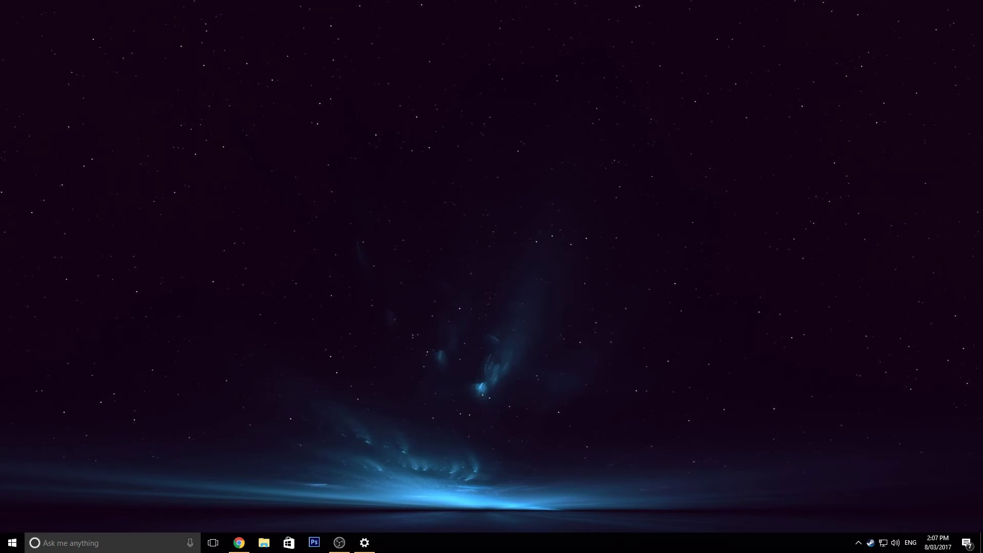
{"action": "key", "text": "alt+z"}
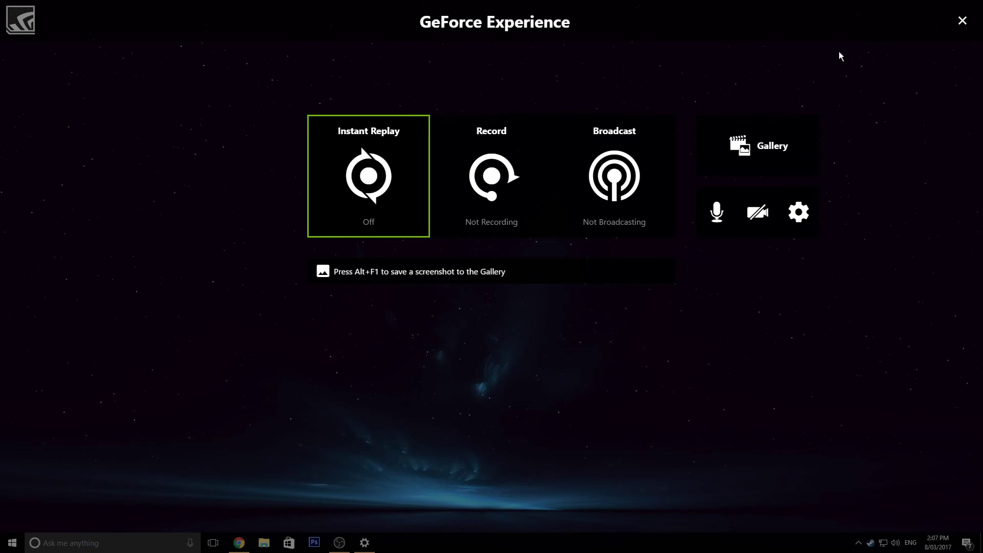
{"action": "left_click", "coordinate": [374, 198]}
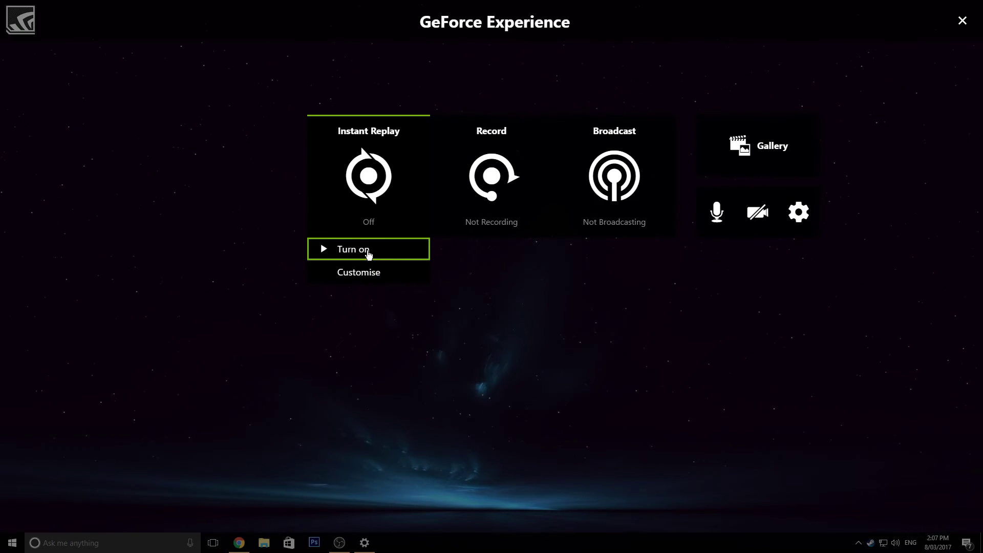
{"action": "left_click", "coordinate": [369, 251]}
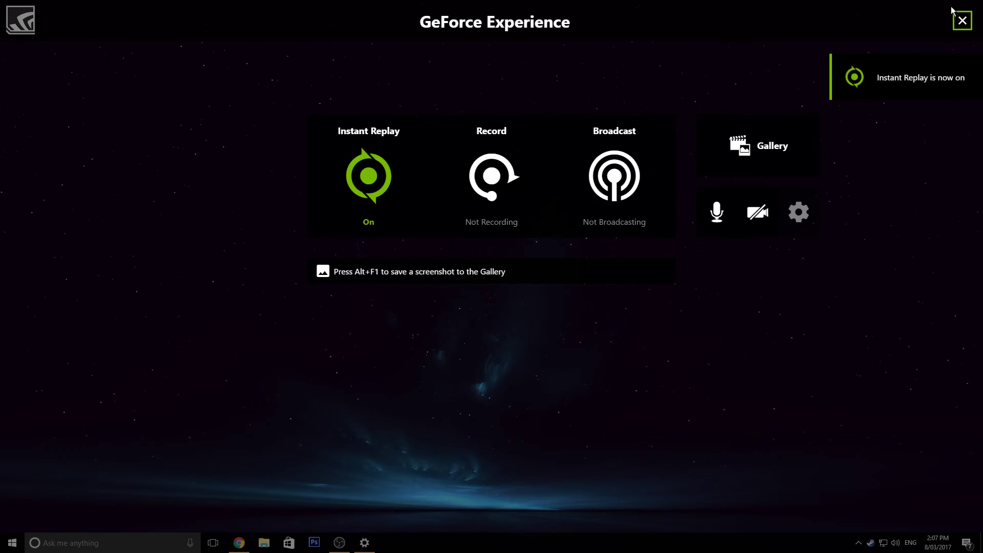
{"action": "left_click", "coordinate": [945, 21]}
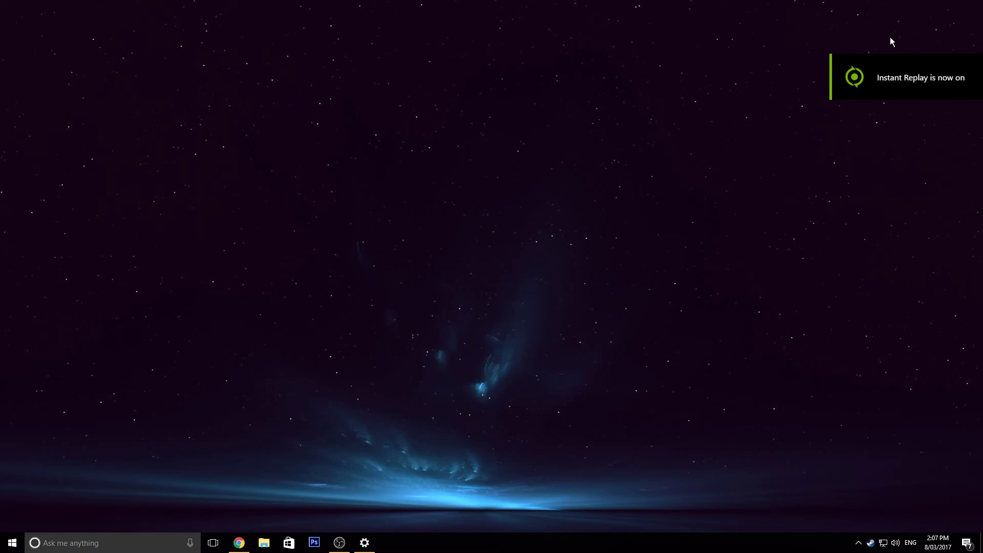
{"action": "key", "text": "alt+z"}
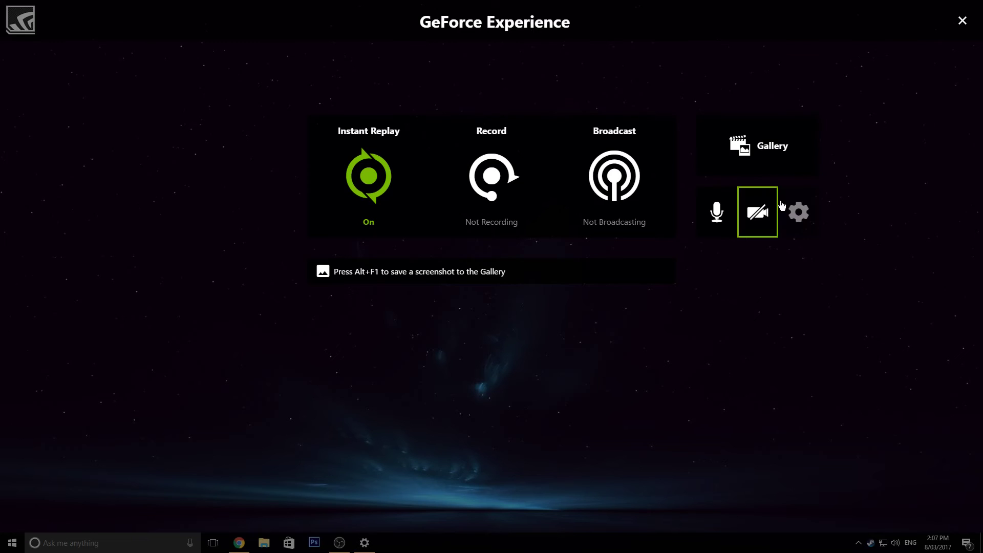
{"action": "left_click", "coordinate": [378, 199]}
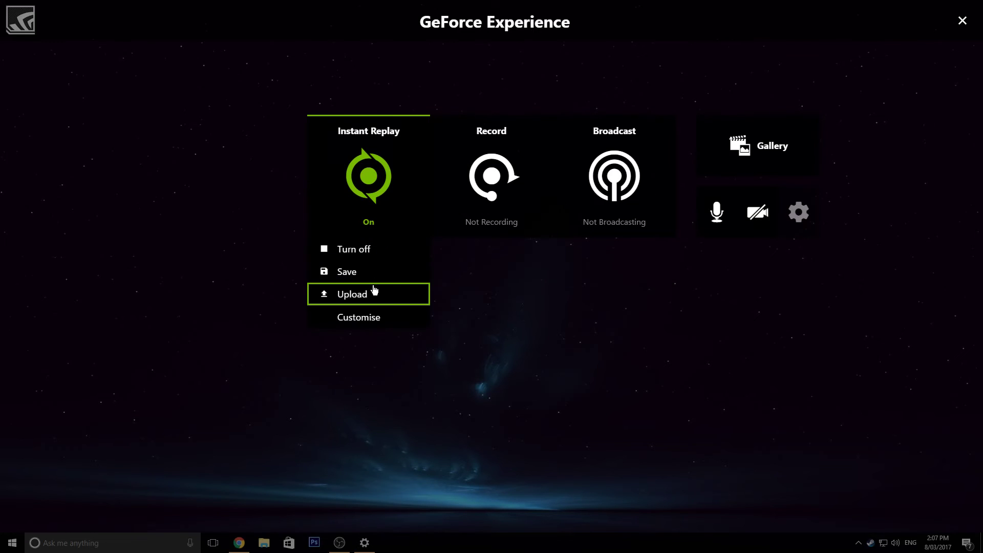
Turn Instant Replay off and go back to the Overlays settings.
{"action": "left_click", "coordinate": [360, 249]}
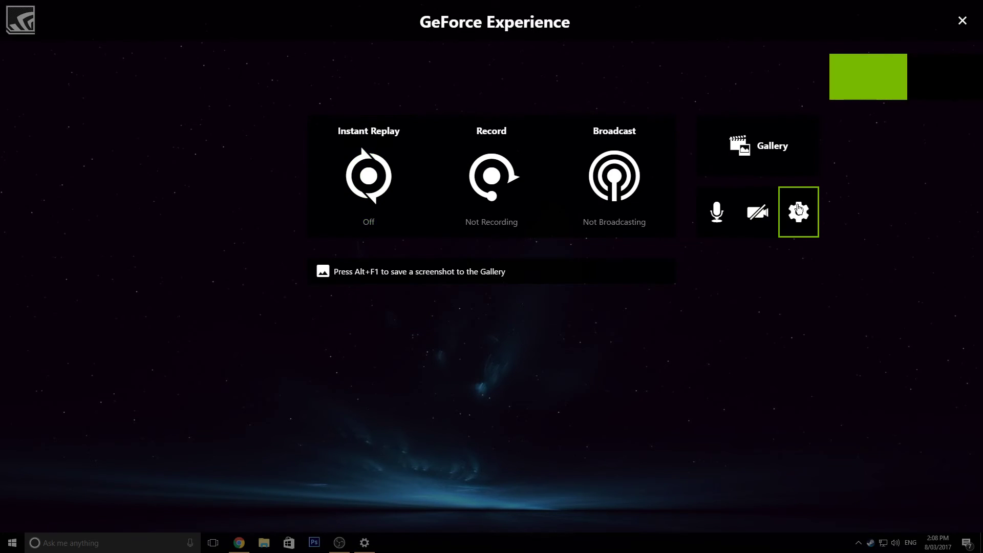
{"action": "left_click", "coordinate": [799, 212]}
{"action": "left_click", "coordinate": [507, 220]}
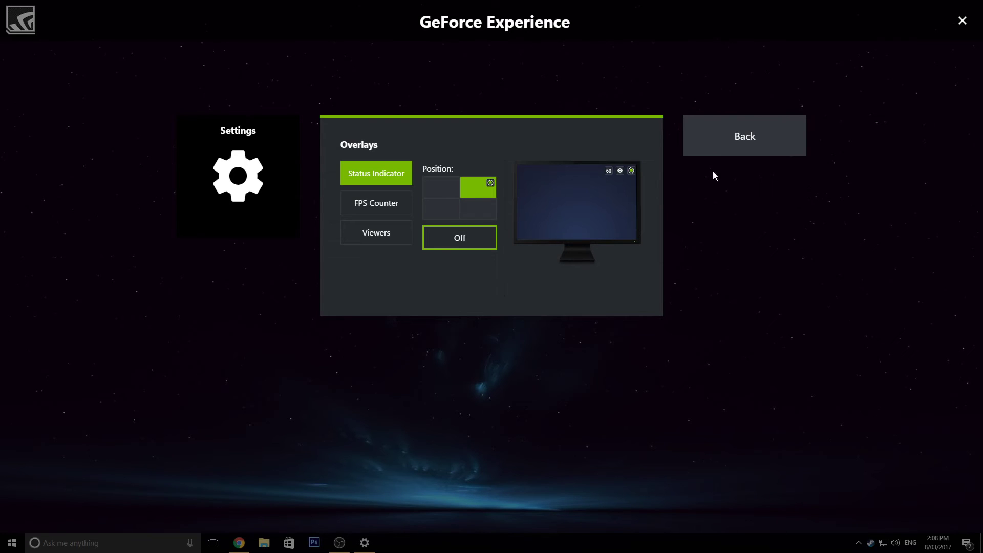
Keep the FPS Counter overlay in the top-right corner of the Position grid.
{"action": "left_click", "coordinate": [396, 214]}
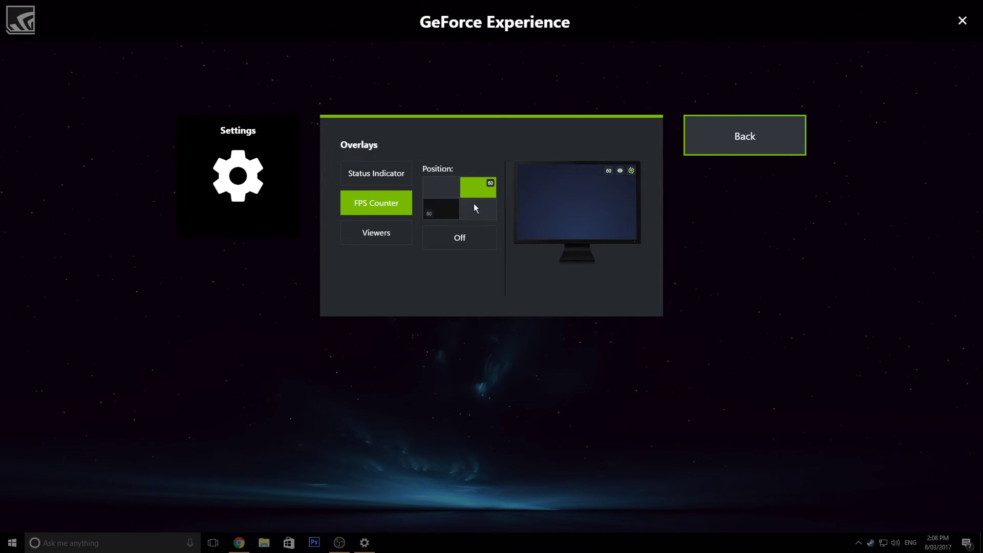
{"action": "left_click", "coordinate": [482, 189]}
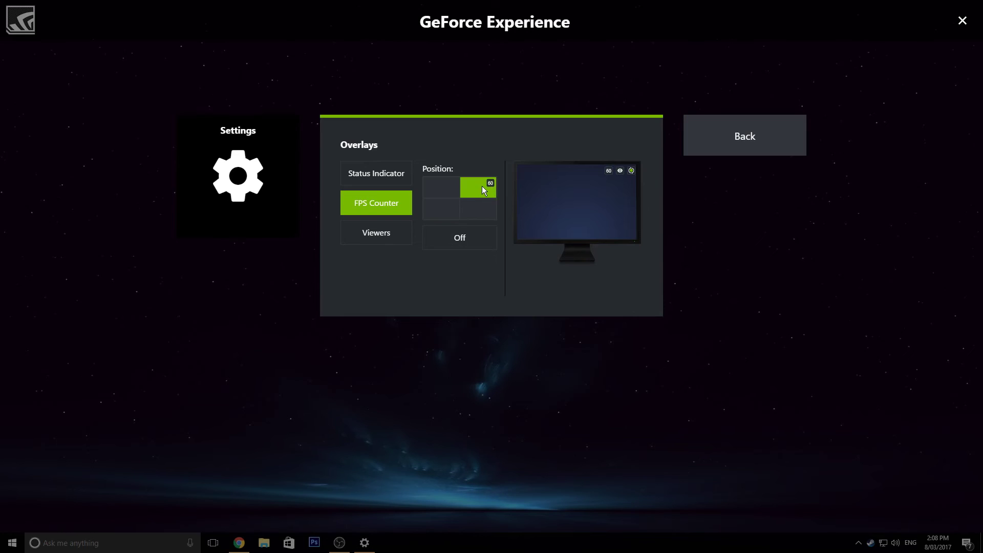
Review the keyboard shortcuts, including push-to-talk and FPS counter toggle, leaving them unchanged.
{"action": "left_click", "coordinate": [702, 153]}
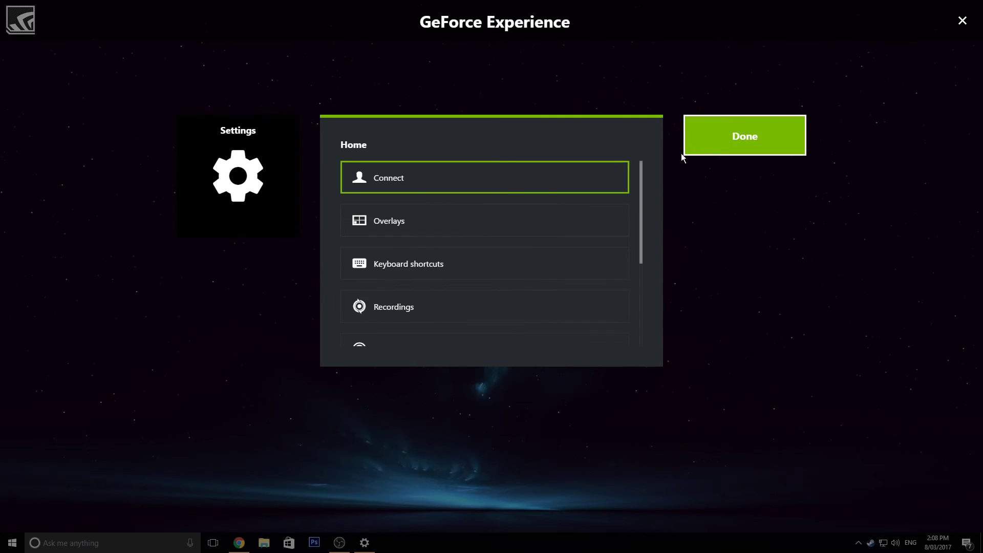
{"action": "scroll", "coordinate": [643, 197], "scroll_direction": "down", "scroll_amount": 2}
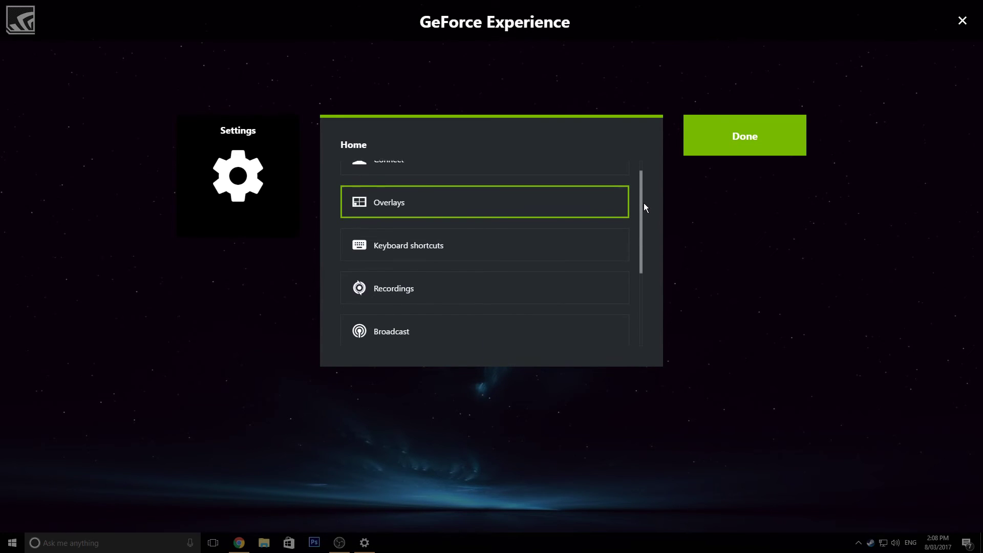
{"action": "left_click", "coordinate": [491, 218]}
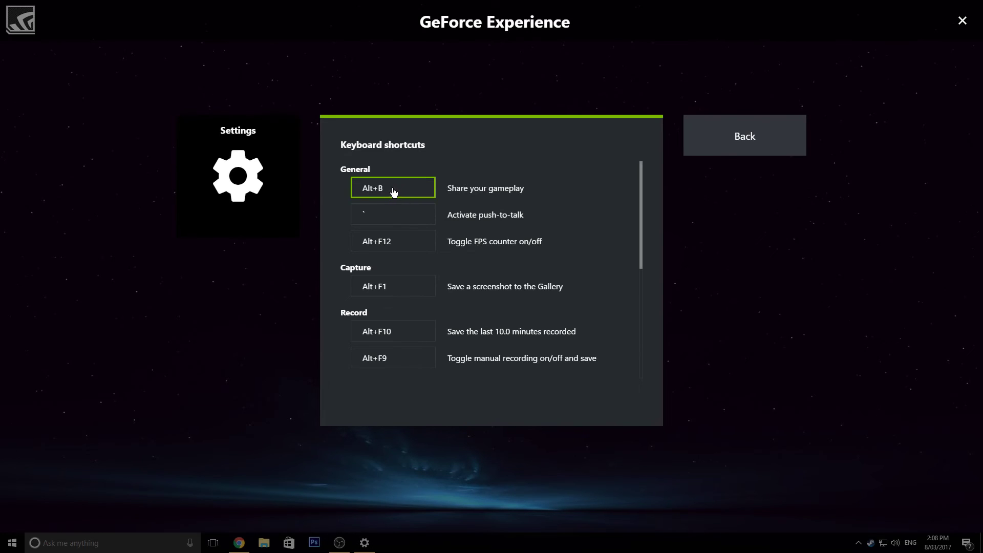
{"action": "left_click", "coordinate": [426, 224]}
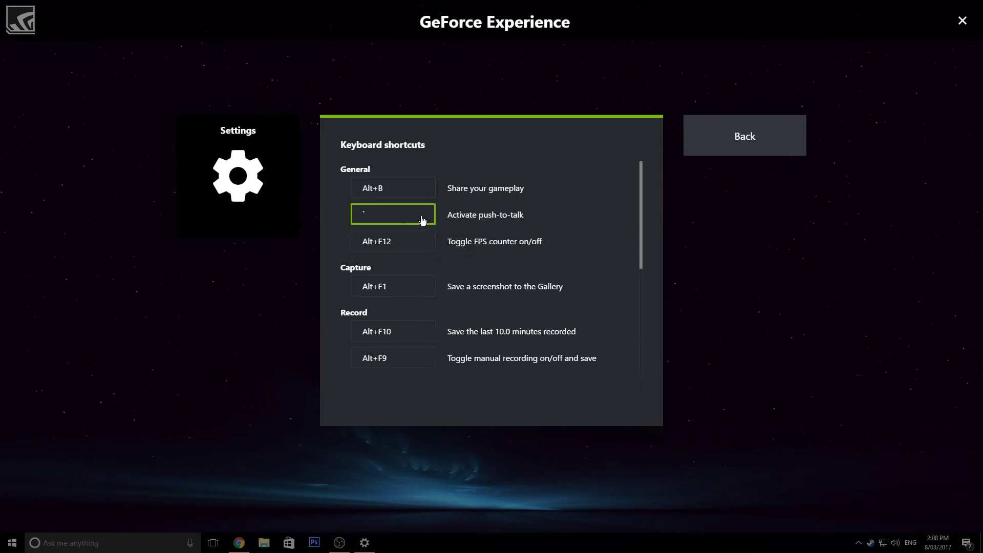
{"action": "left_click", "coordinate": [408, 245]}
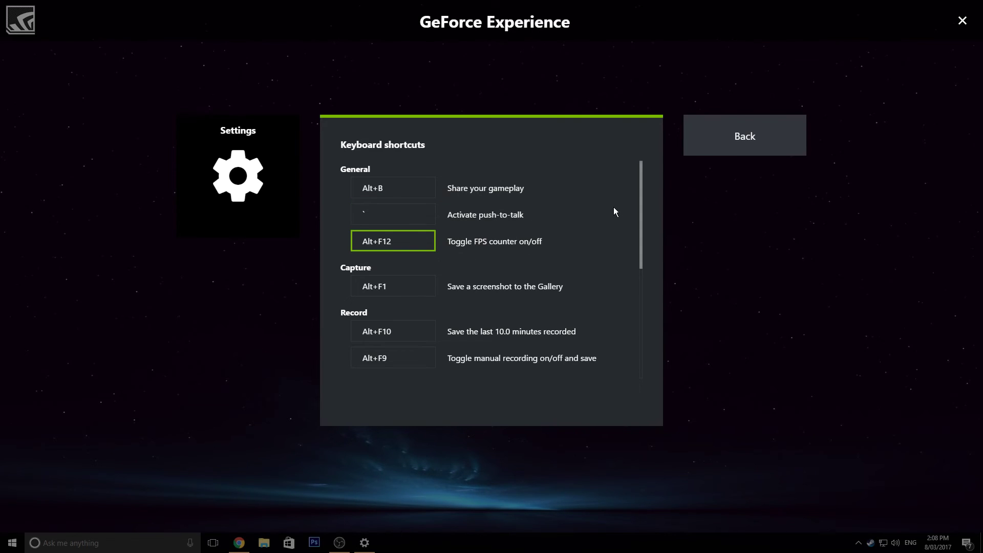
{"action": "left_click", "coordinate": [644, 194]}
{"action": "scroll", "coordinate": [551, 241], "scroll_direction": "down", "scroll_amount": 5}
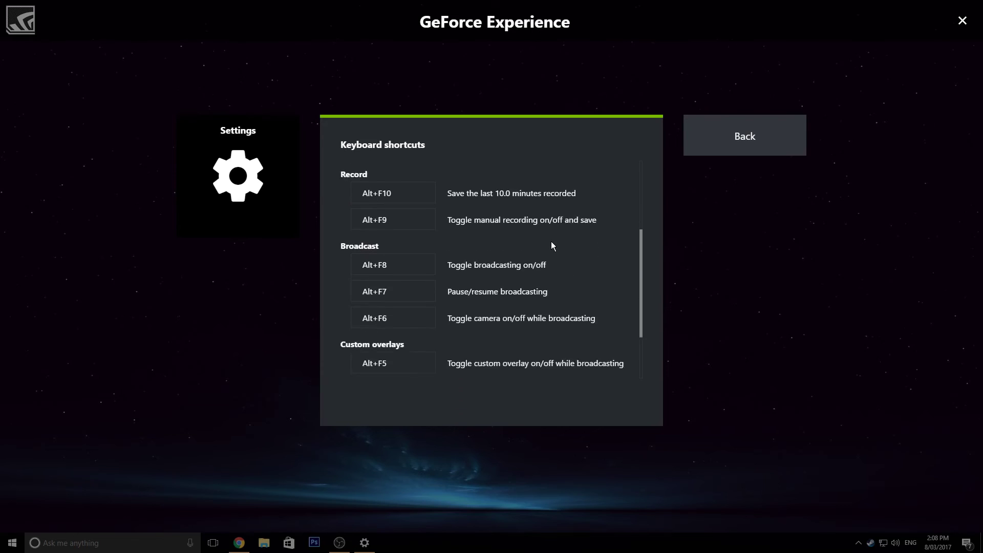
{"action": "scroll", "coordinate": [550, 239], "scroll_direction": "up", "scroll_amount": 5}
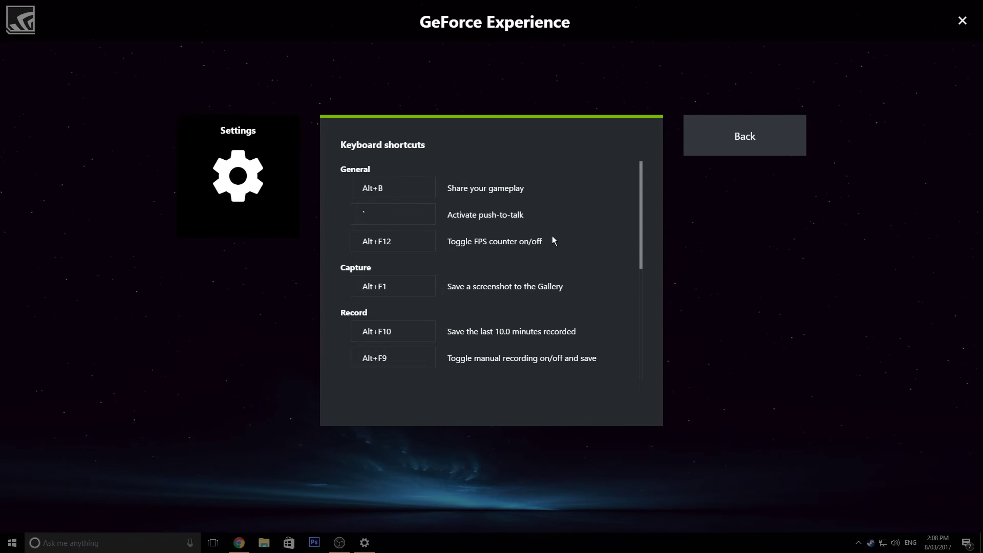
{"action": "scroll", "coordinate": [551, 238], "scroll_direction": "down", "scroll_amount": 1}
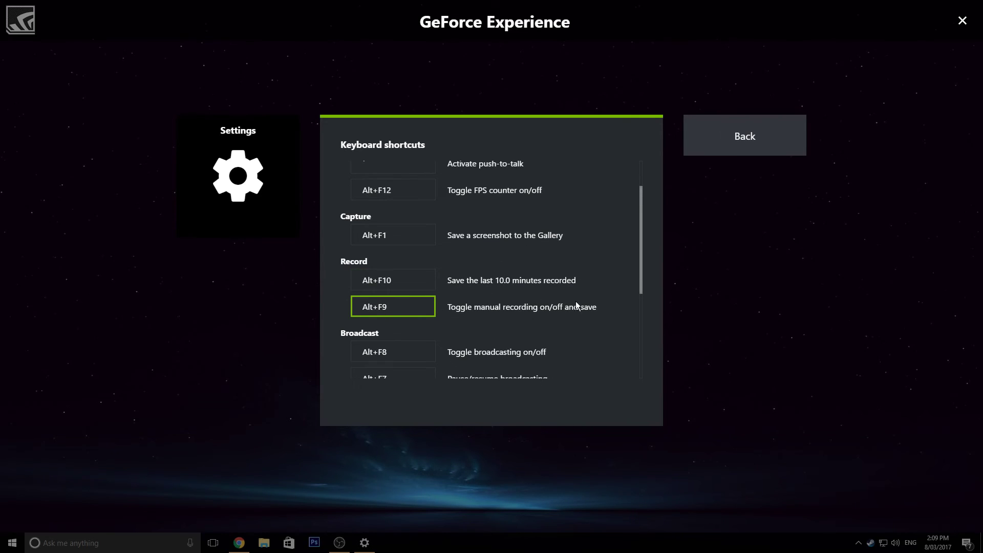
{"action": "scroll", "coordinate": [563, 289], "scroll_direction": "down", "scroll_amount": 1}
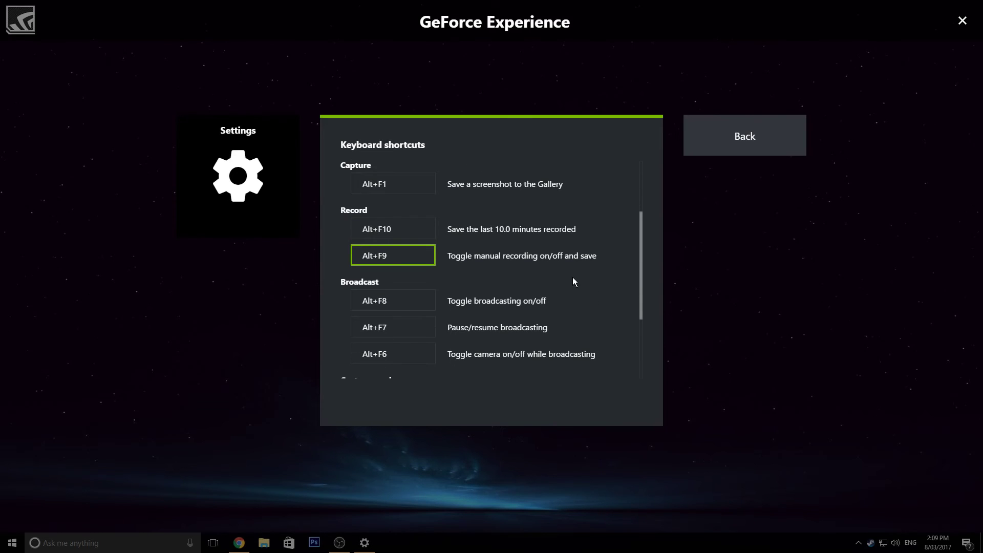
{"action": "scroll", "coordinate": [575, 281], "scroll_direction": "down", "scroll_amount": 1}
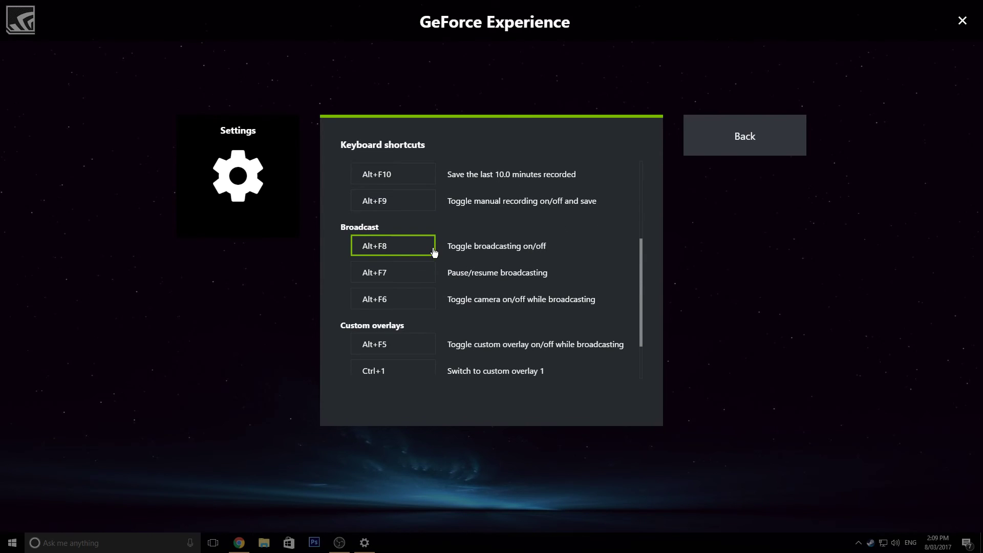
{"action": "scroll", "coordinate": [458, 224], "scroll_direction": "down", "scroll_amount": 1}
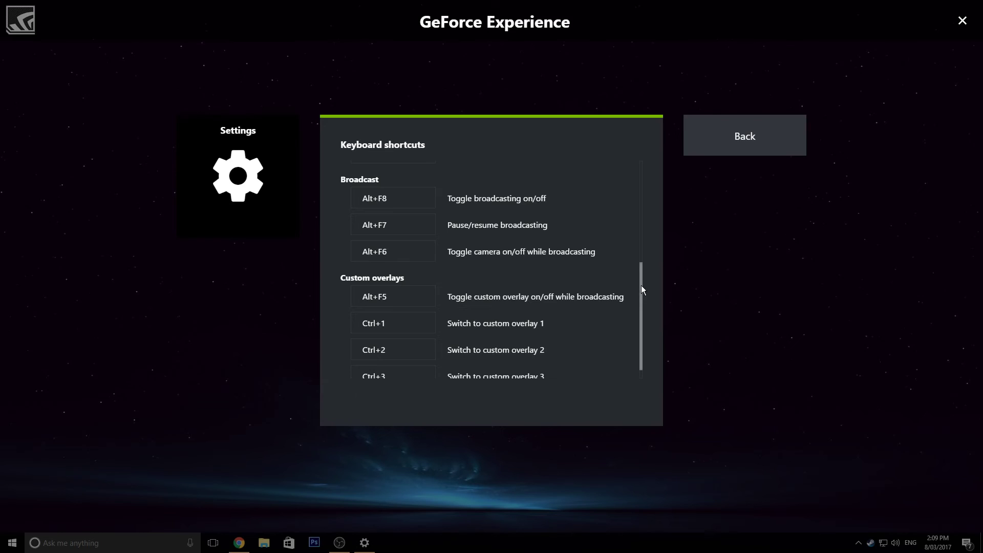
Return to the settings list and open the Recordings folder settings.
{"action": "left_click", "coordinate": [705, 149]}
{"action": "scroll", "coordinate": [542, 232], "scroll_direction": "down", "scroll_amount": 1}
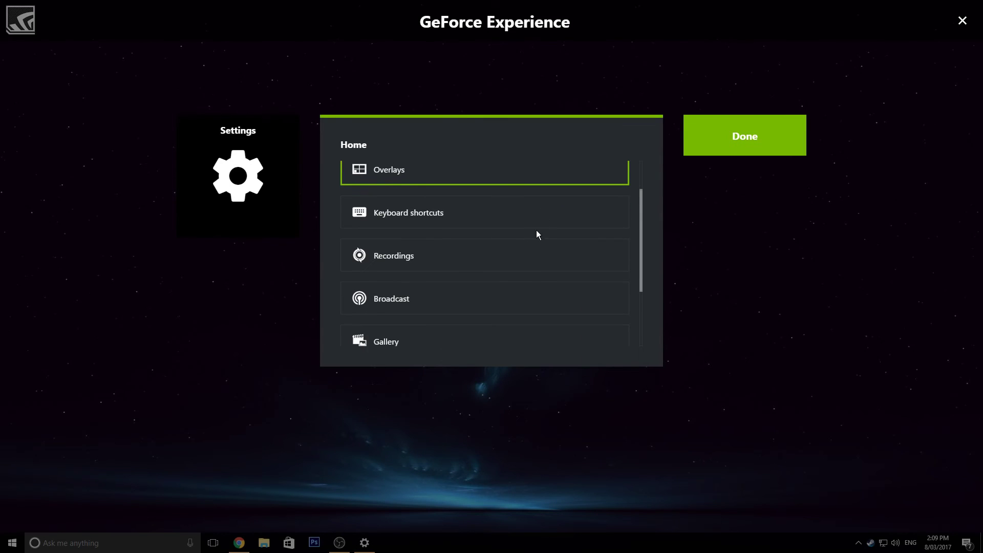
{"action": "left_click", "coordinate": [490, 261]}
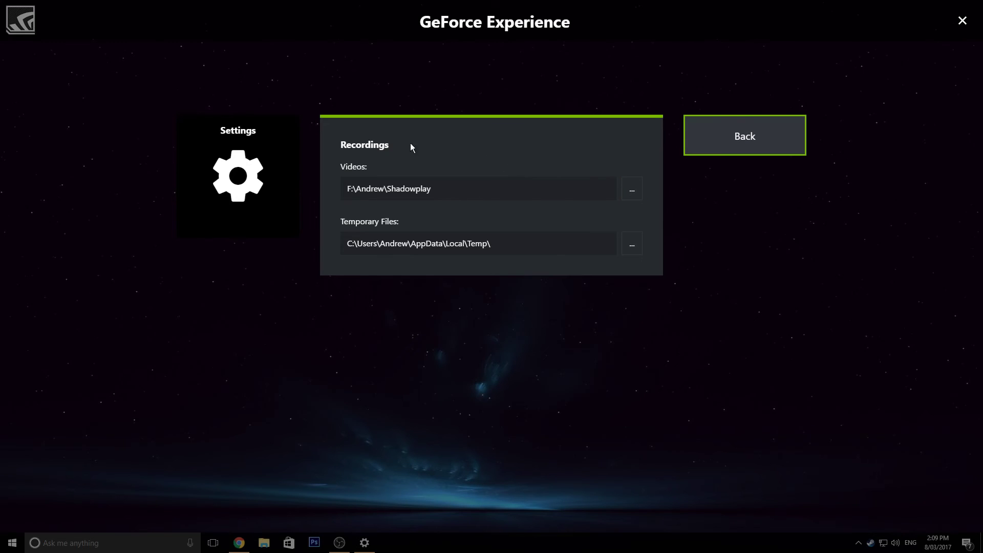
{"action": "left_click", "coordinate": [727, 135]}
{"action": "scroll", "coordinate": [547, 250], "scroll_direction": "down", "scroll_amount": 2}
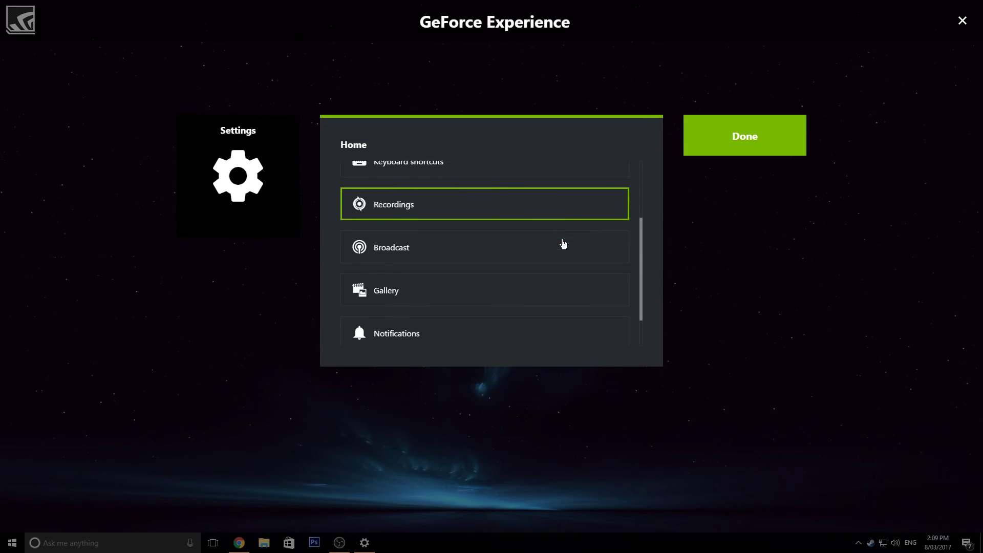
Look through the Broadcast and Gallery settings without changing anything.
{"action": "left_click", "coordinate": [404, 248]}
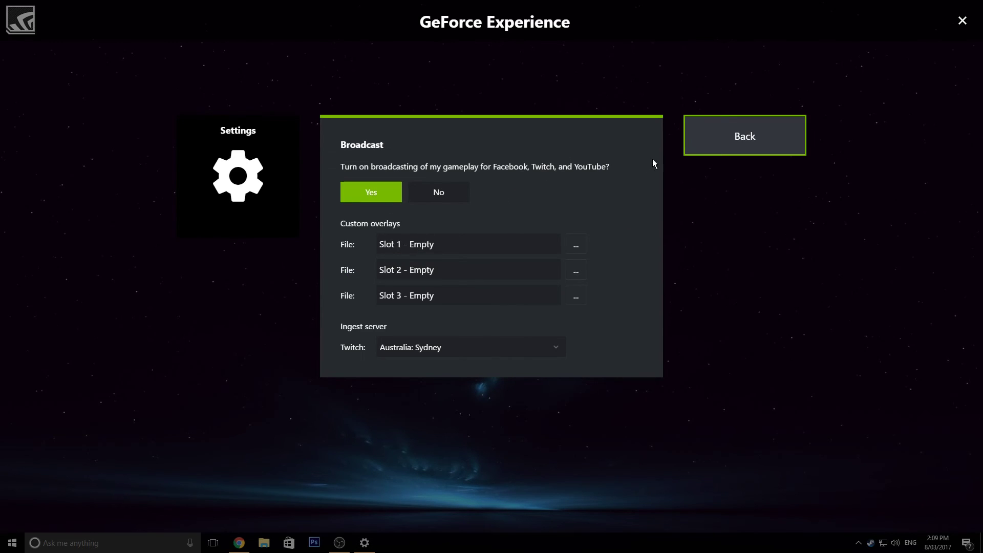
{"action": "key", "text": "Return"}
{"action": "scroll", "coordinate": [582, 209], "scroll_direction": "down", "scroll_amount": 2}
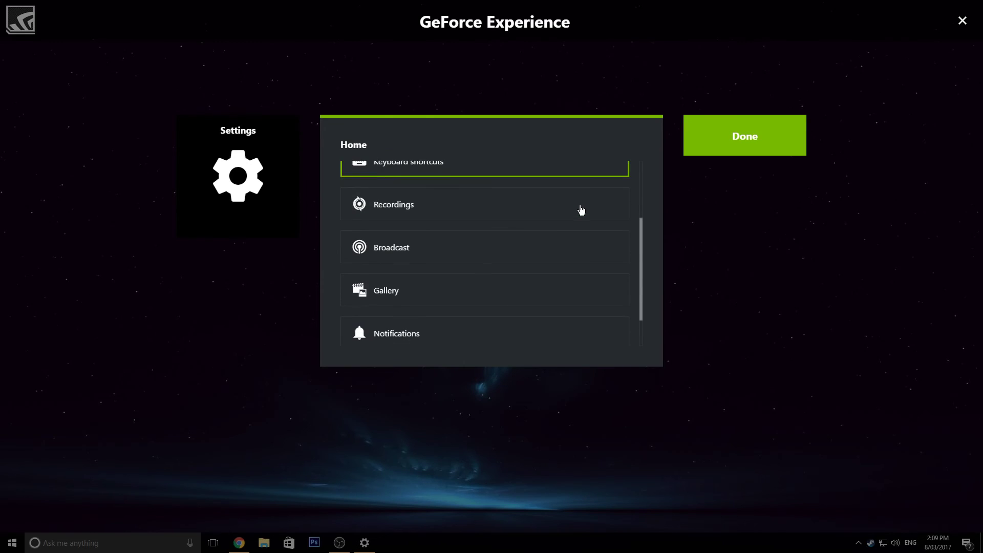
{"action": "scroll", "coordinate": [568, 215], "scroll_direction": "down", "scroll_amount": 1}
{"action": "left_click", "coordinate": [481, 244]}
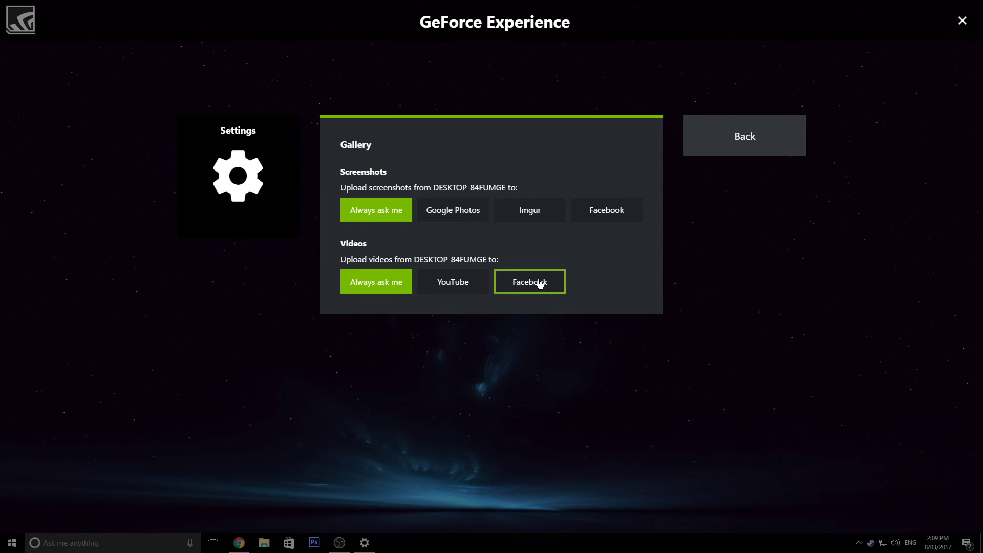
{"action": "left_click", "coordinate": [742, 137]}
{"action": "scroll", "coordinate": [517, 227], "scroll_direction": "down", "scroll_amount": 3}
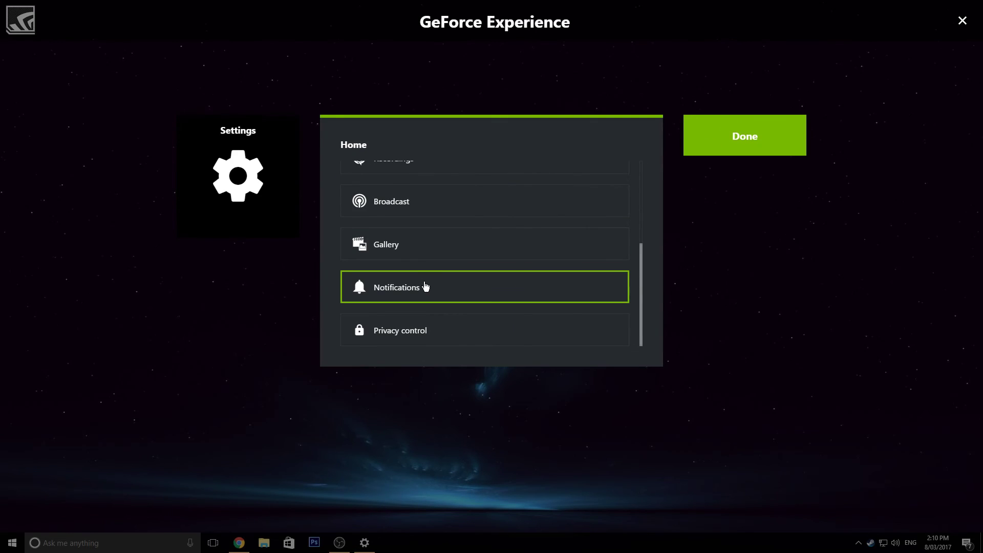
Check Privacy control unchanged, then close settings to the overlay's main view.
{"action": "left_click", "coordinate": [425, 332]}
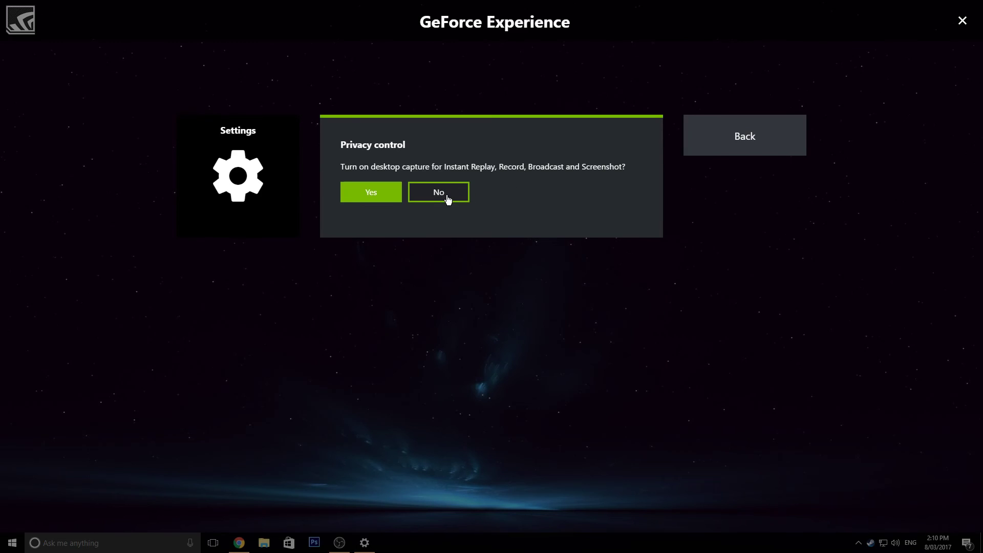
{"action": "left_click", "coordinate": [760, 137]}
{"action": "scroll", "coordinate": [500, 259], "scroll_direction": "down", "scroll_amount": 2}
{"action": "scroll", "coordinate": [484, 279], "scroll_direction": "down", "scroll_amount": 2}
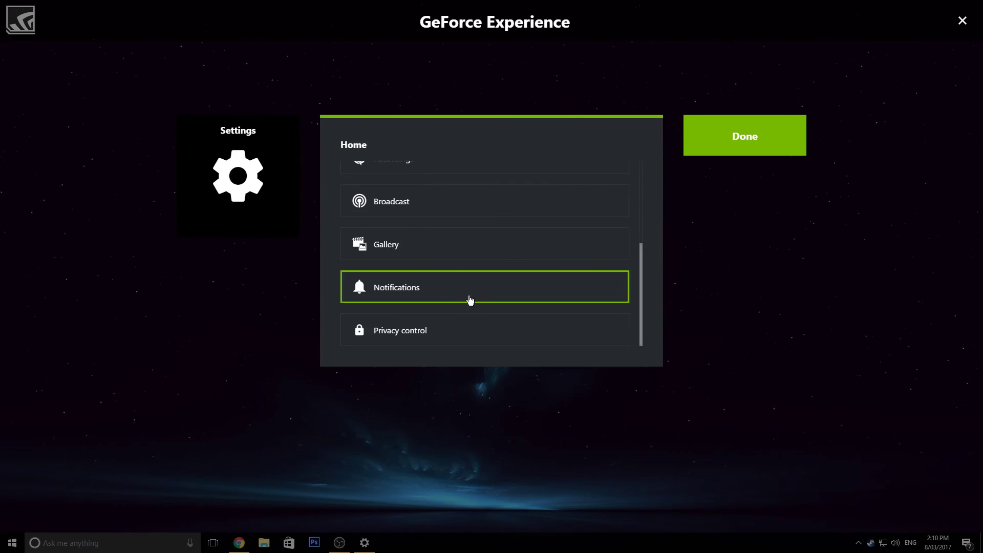
{"action": "scroll", "coordinate": [476, 287], "scroll_direction": "up", "scroll_amount": 4}
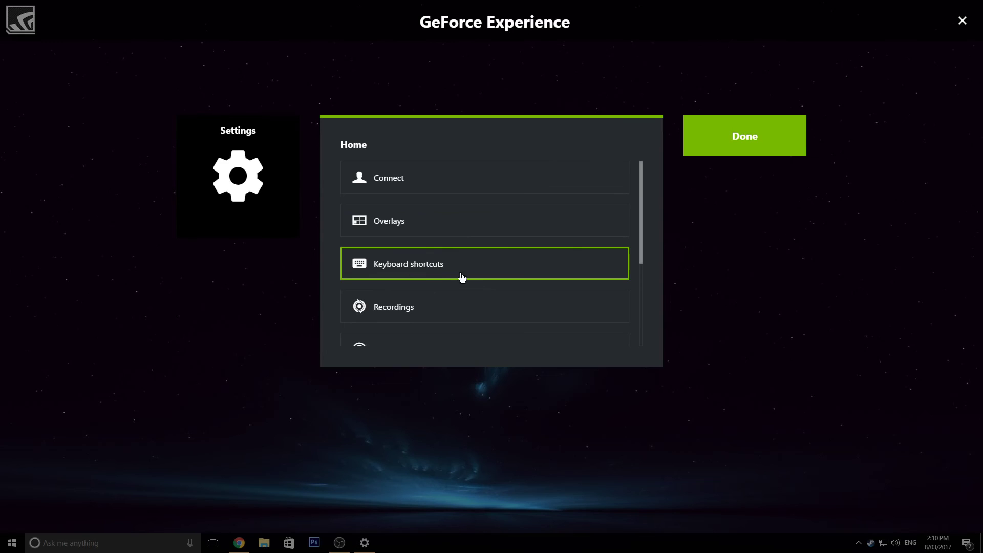
{"action": "scroll", "coordinate": [430, 292], "scroll_direction": "down", "scroll_amount": 2}
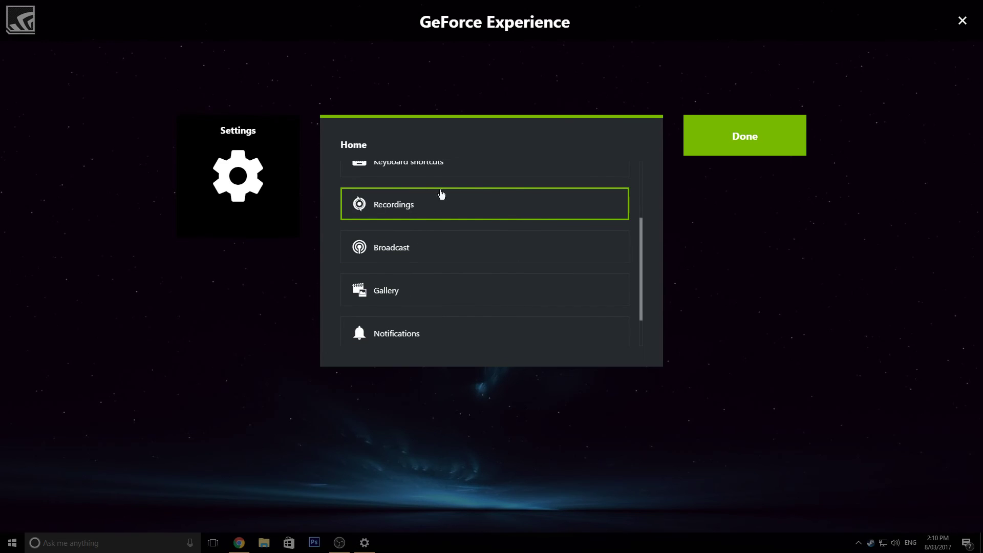
{"action": "left_click", "coordinate": [746, 135]}
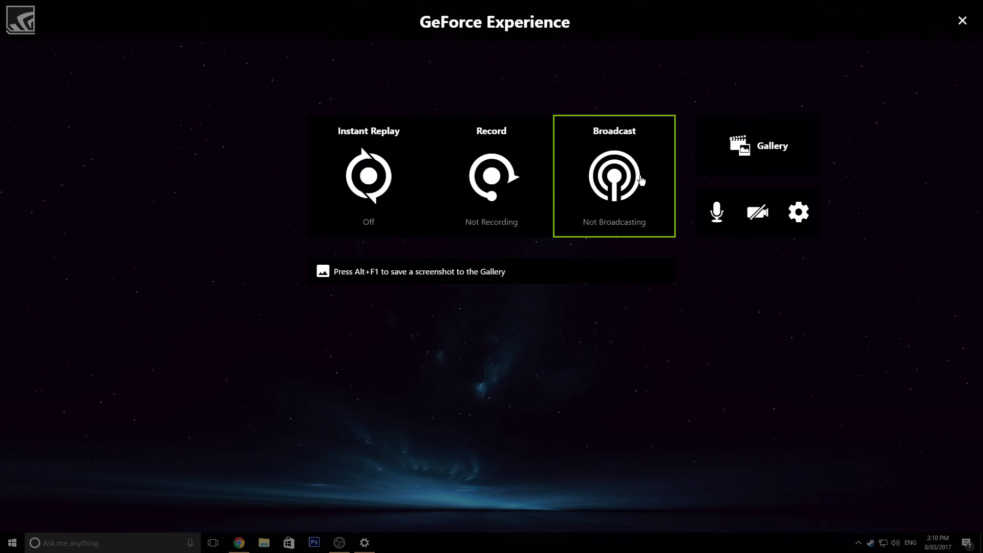
Close the ShadowPlay overlay to return to Black Ops III gameplay.
{"action": "left_click", "coordinate": [962, 21]}
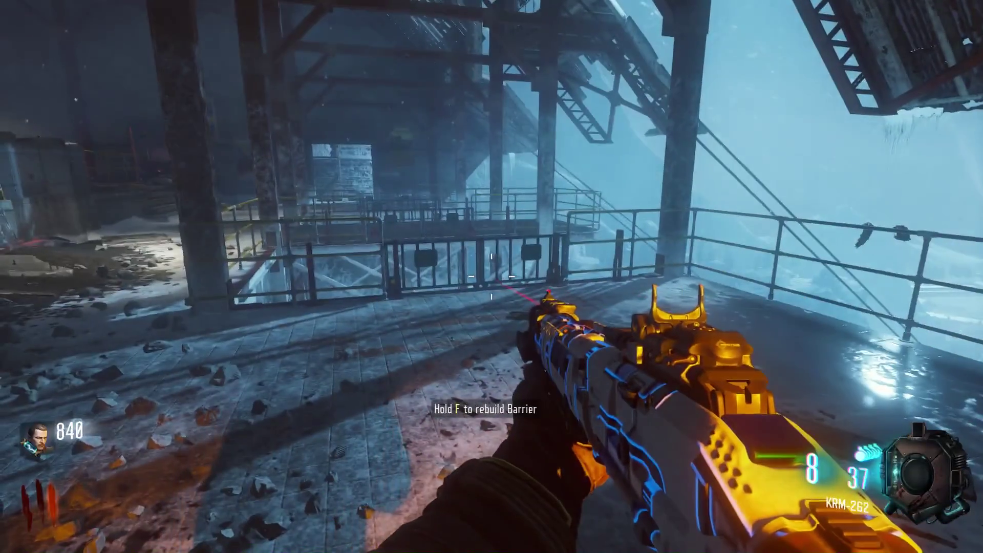
Rebuild part of the barrier, raising the score to 860 points.
{"action": "key", "text": "f"}
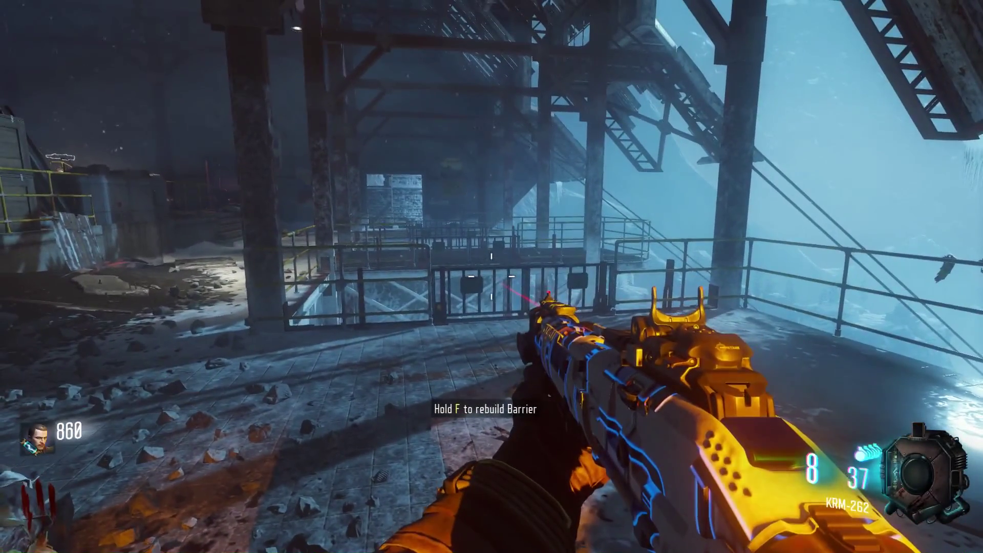